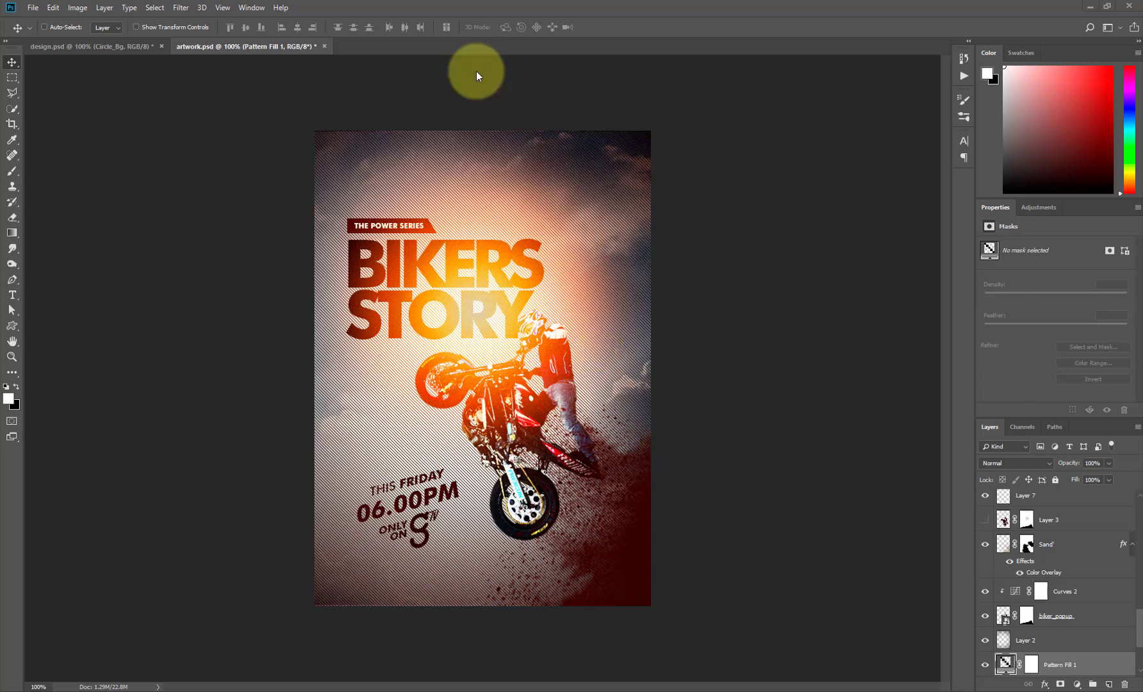
# - Bring design.psd, the 'Da Urban Youth' poster with its line-pattern circle, to the front
pyautogui.click(368, 222)
pyautogui.click(484, 192)
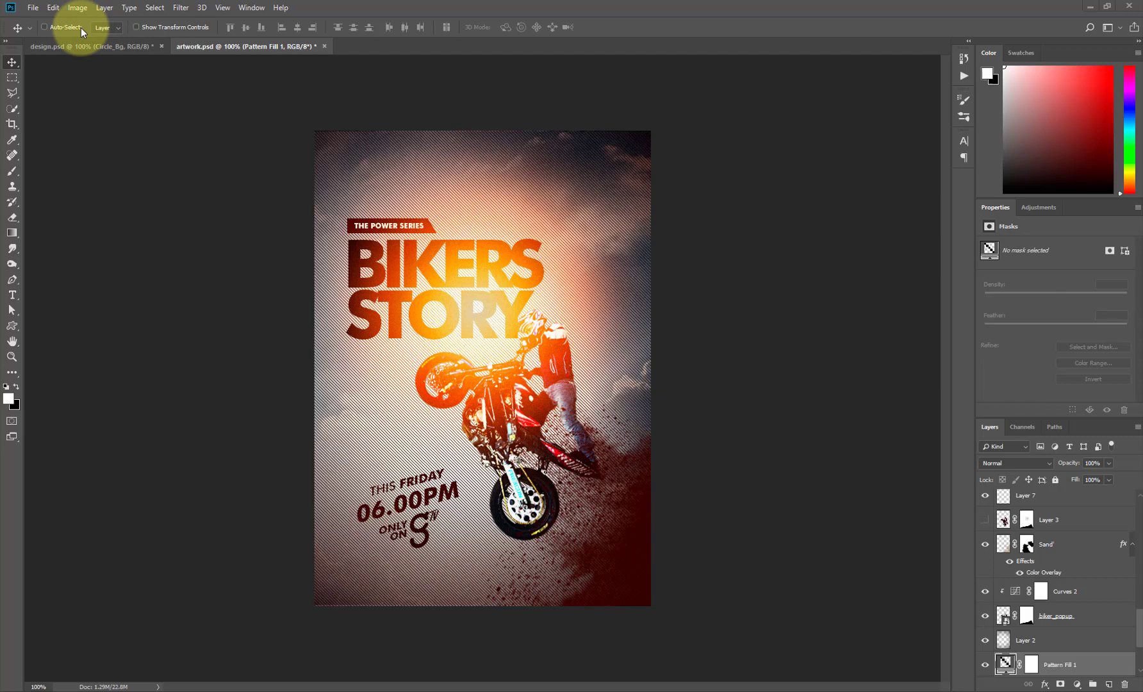
pyautogui.click(98, 46)
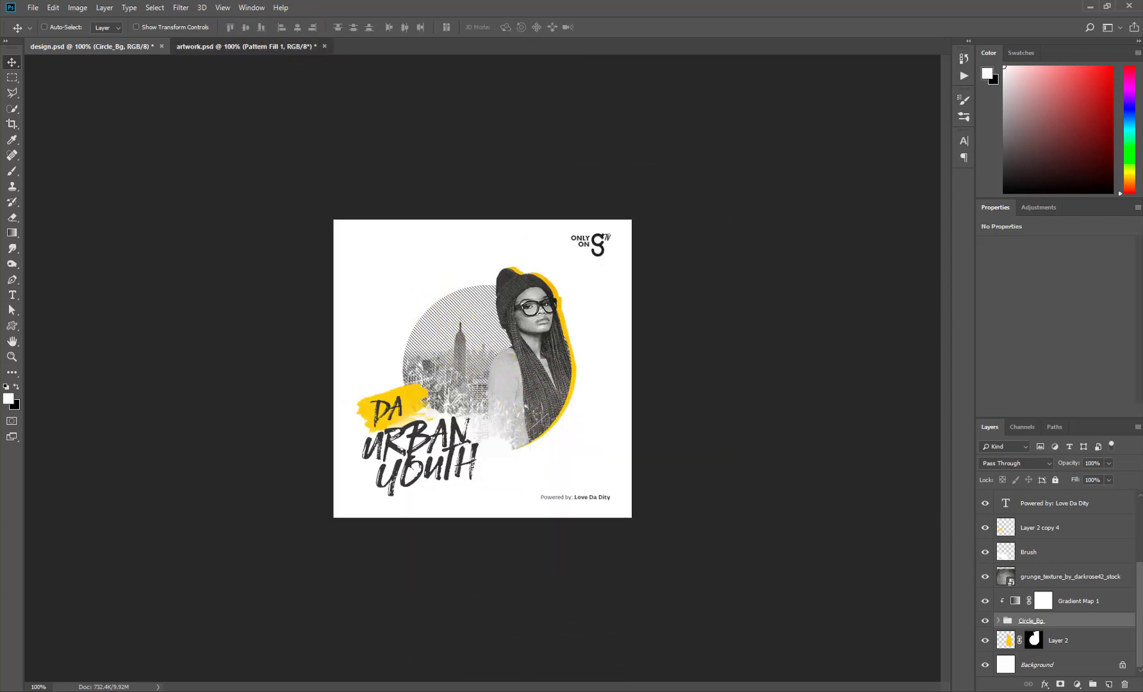
# - From artwork.psd, create a 5 × 5 px document at 300 pixels/inch with a white background
pyautogui.click(246, 45)
pyautogui.hotkey('ctrl', 'n')
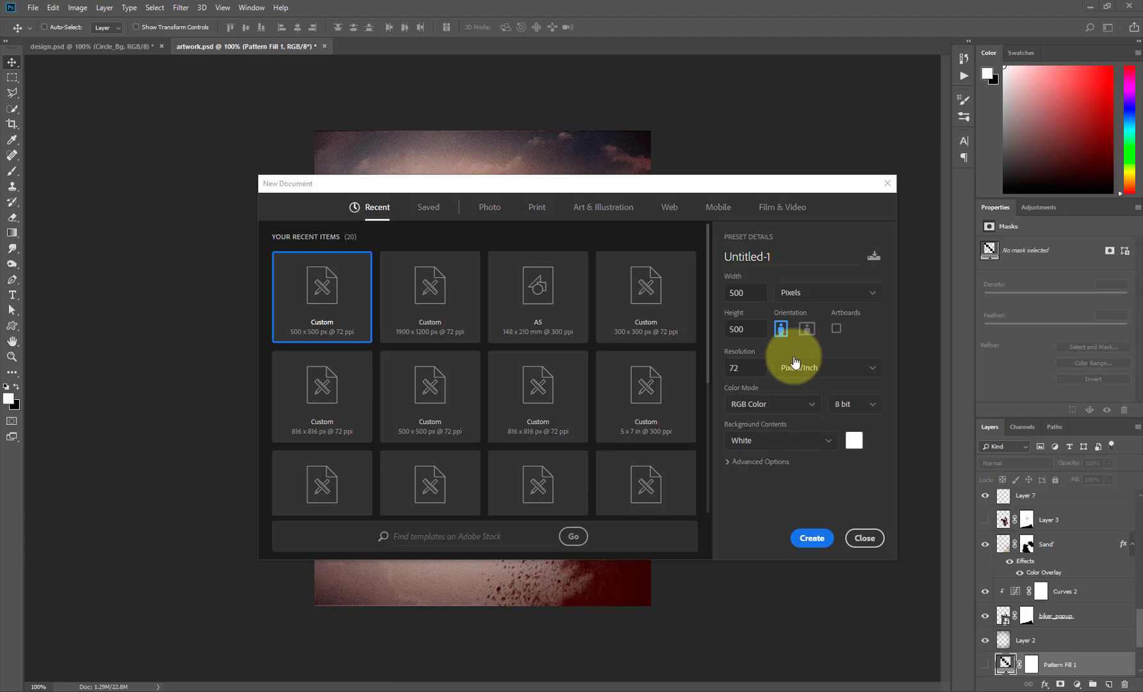
pyautogui.doubleClick(752, 291)
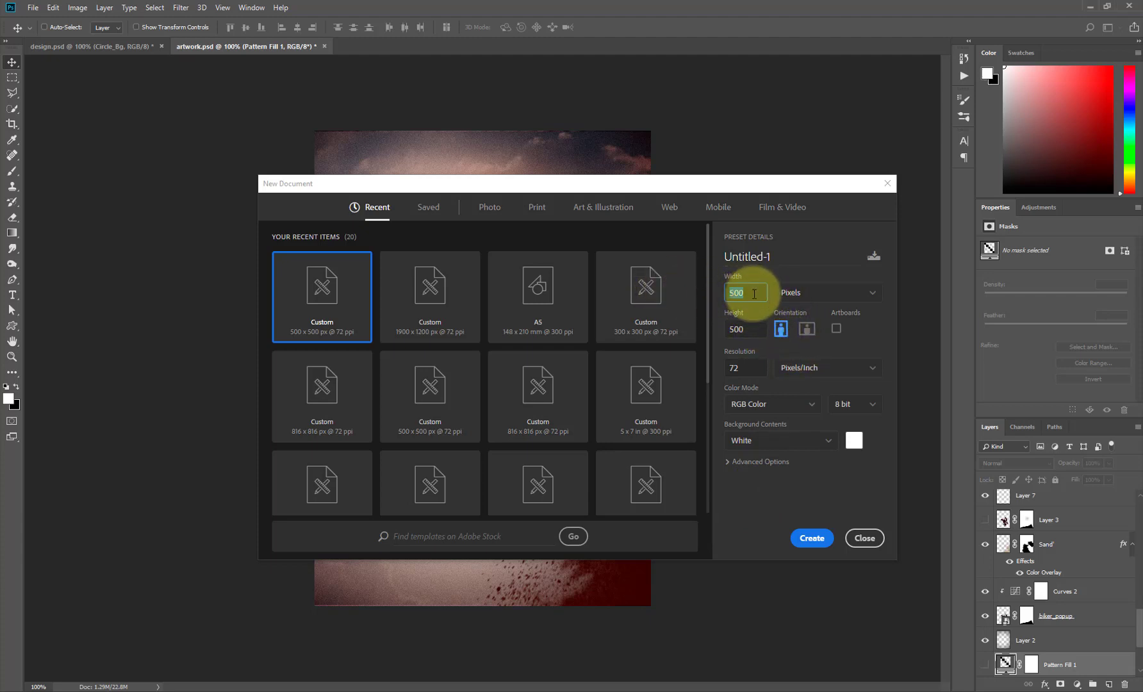
pyautogui.write('5')
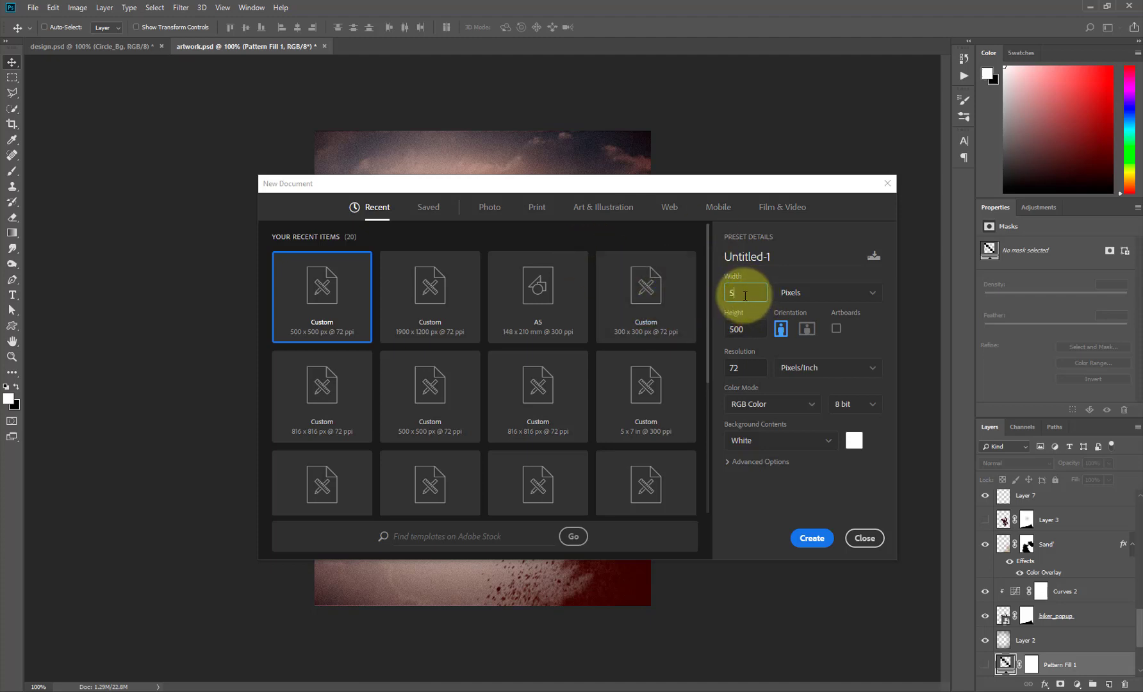
pyautogui.click(747, 329)
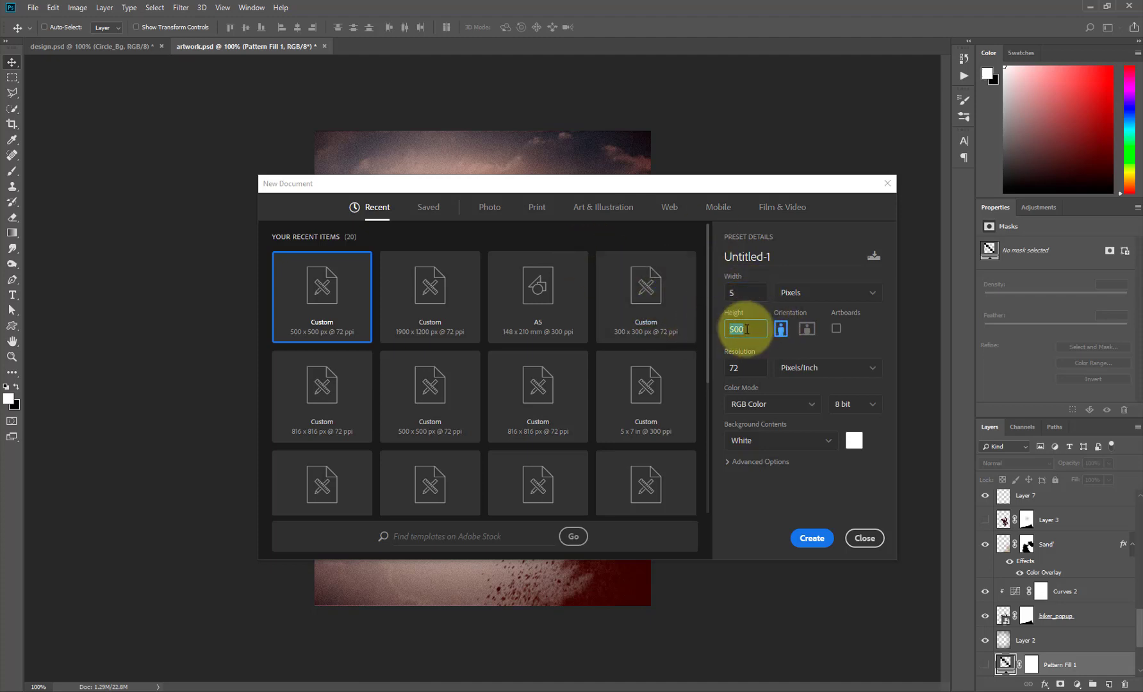
pyautogui.write('5')
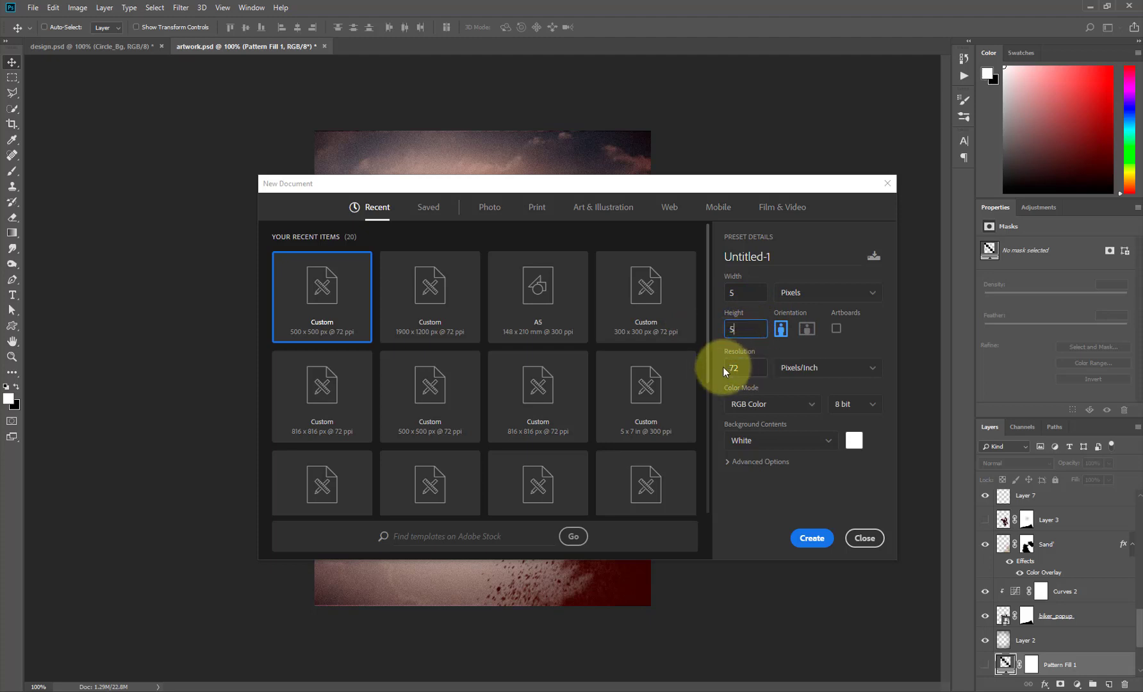
pyautogui.click(733, 369)
pyautogui.write('3')
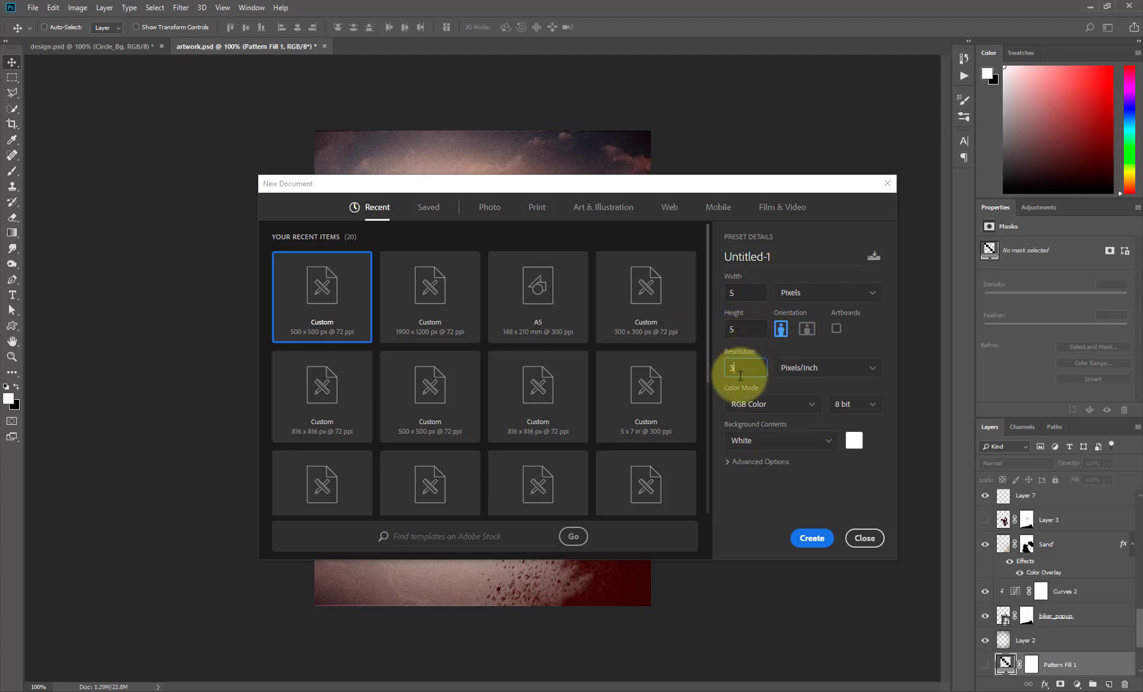
pyautogui.write('00')
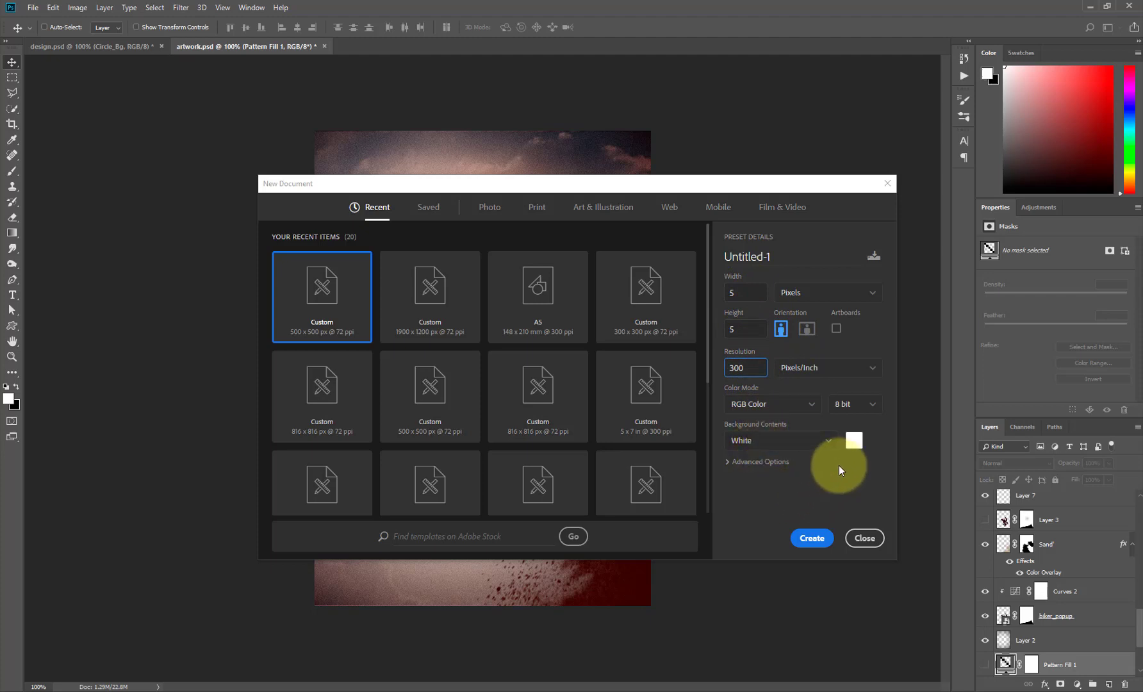
pyautogui.click(831, 440)
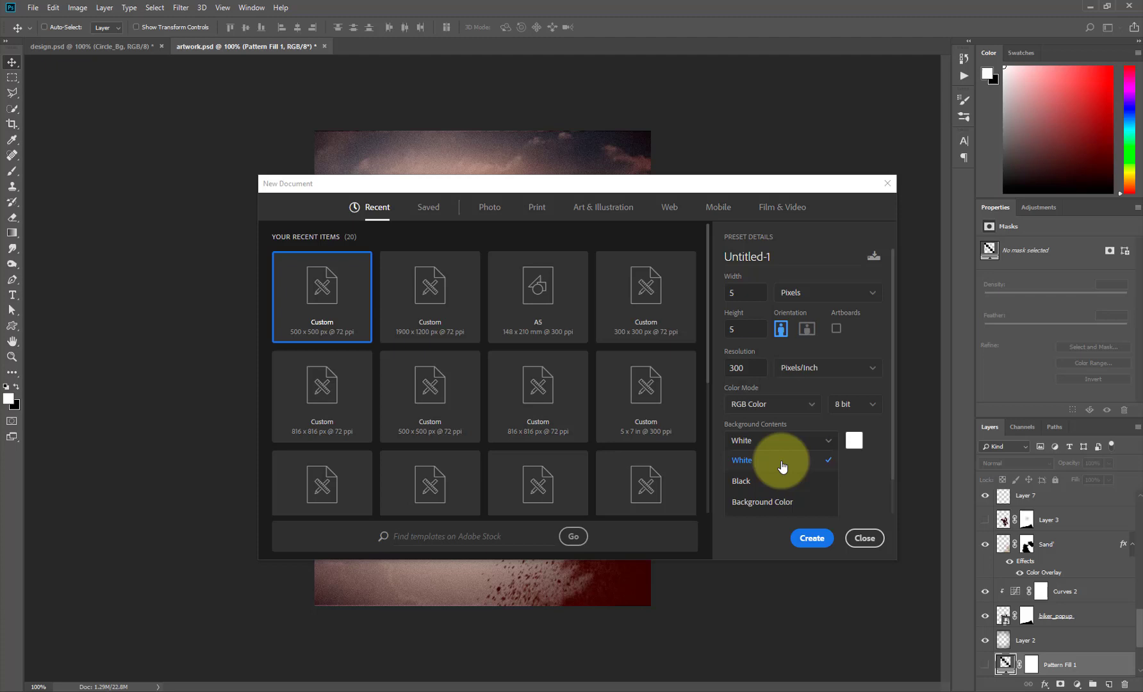
pyautogui.click(864, 462)
pyautogui.click(815, 537)
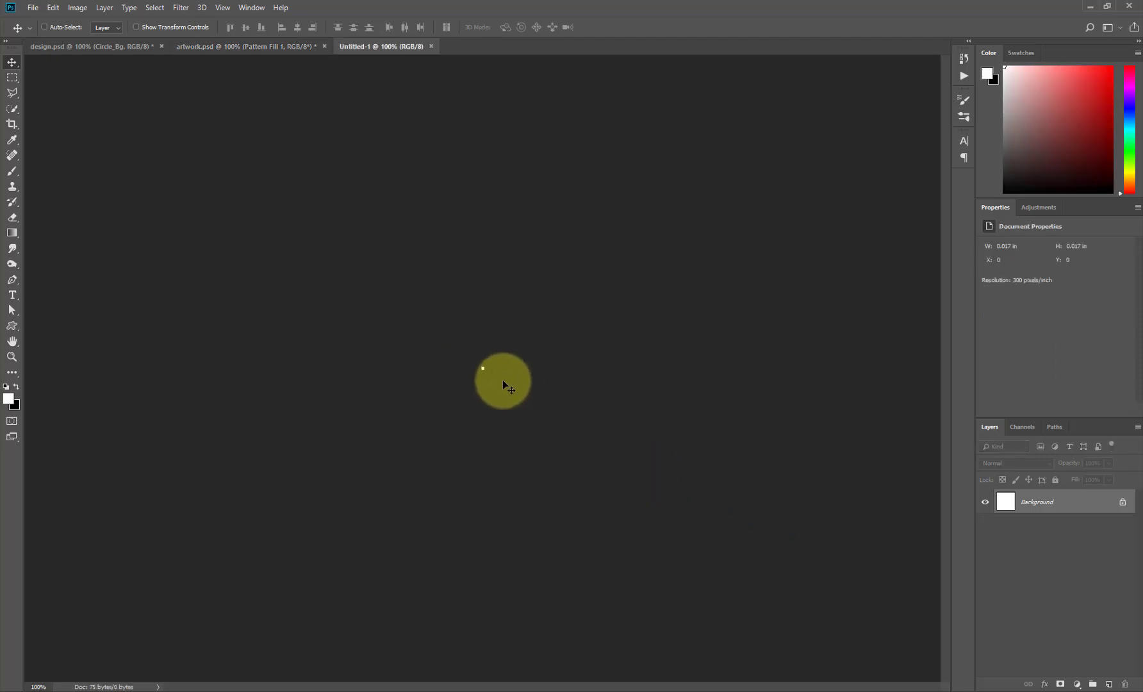
# - Zoom into the tiny canvas and add an empty layer named Line above the Background
pyautogui.moveTo(503, 380); pyautogui.dragTo(782, 623)
pyautogui.keyDown('alt'); pyautogui.click(837, 676); pyautogui.keyUp('alt')
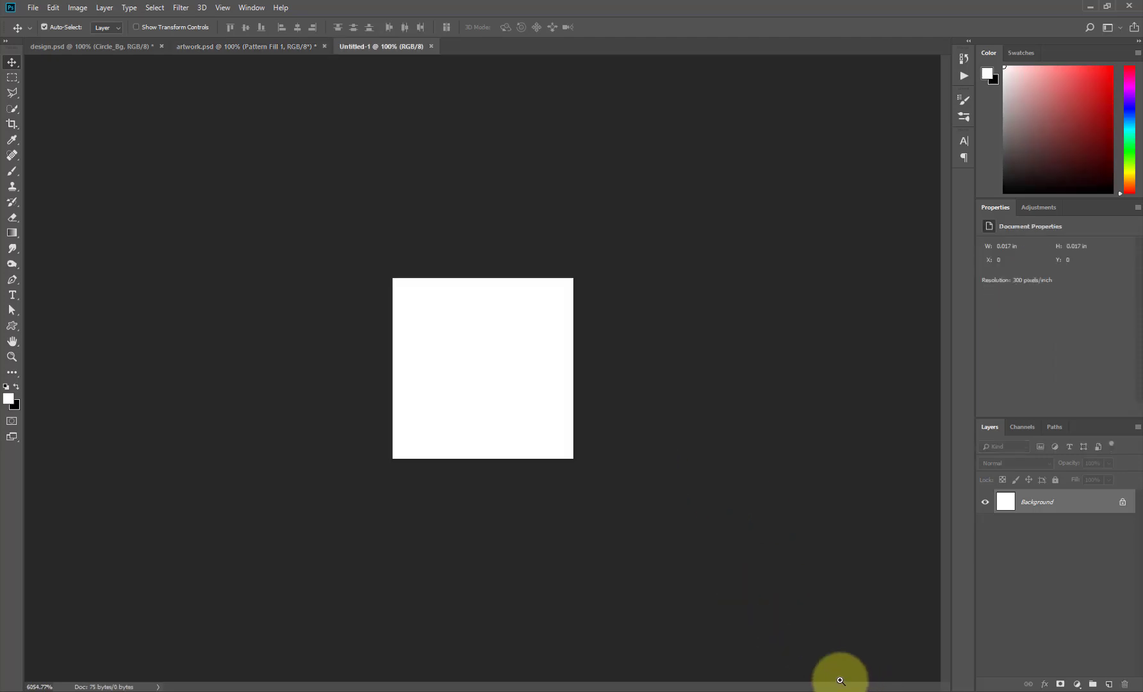
pyautogui.click(890, 687)
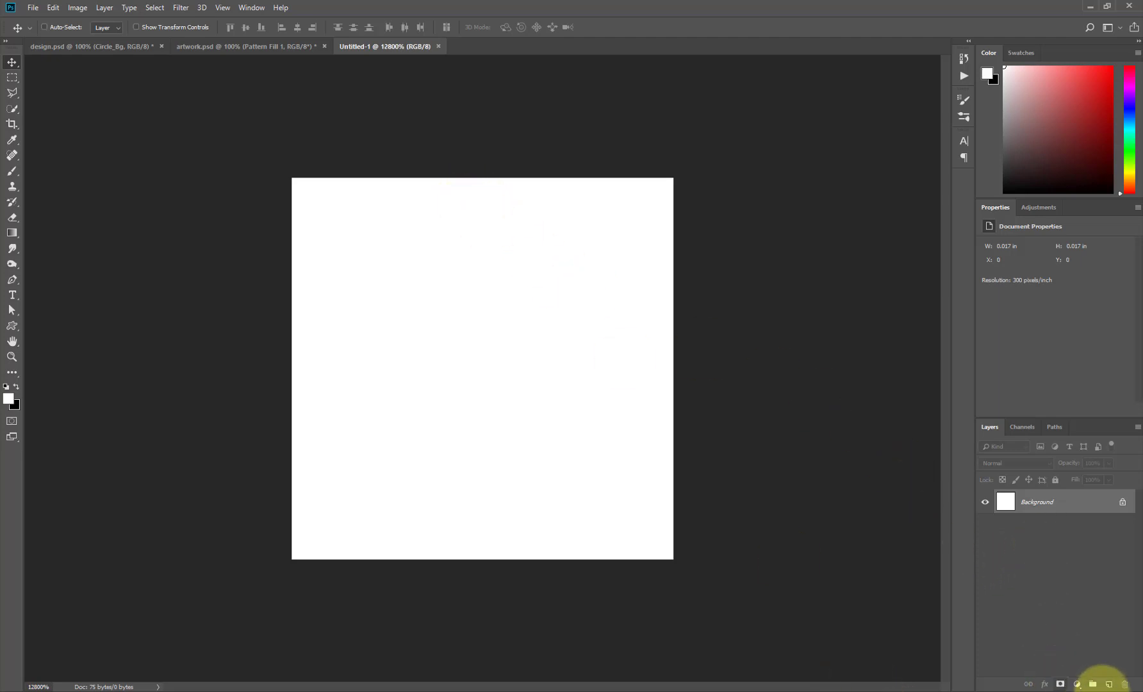
pyautogui.click(1110, 685)
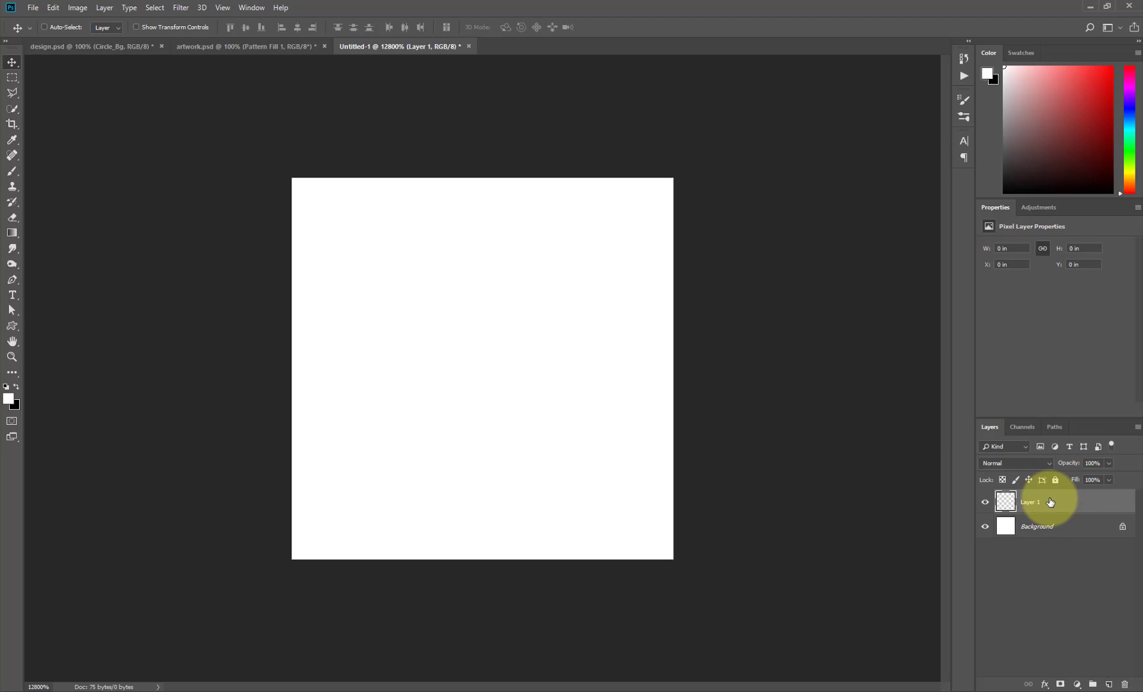
pyautogui.doubleClick(1033, 500)
pyautogui.write('u')
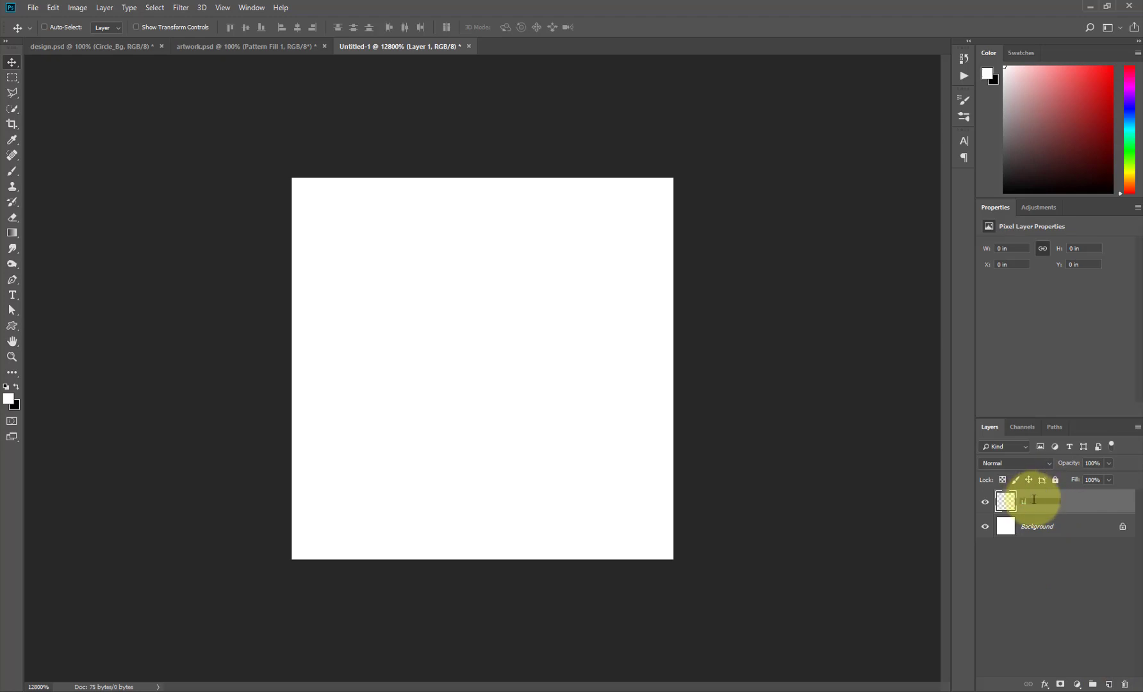
pyautogui.press('Return')
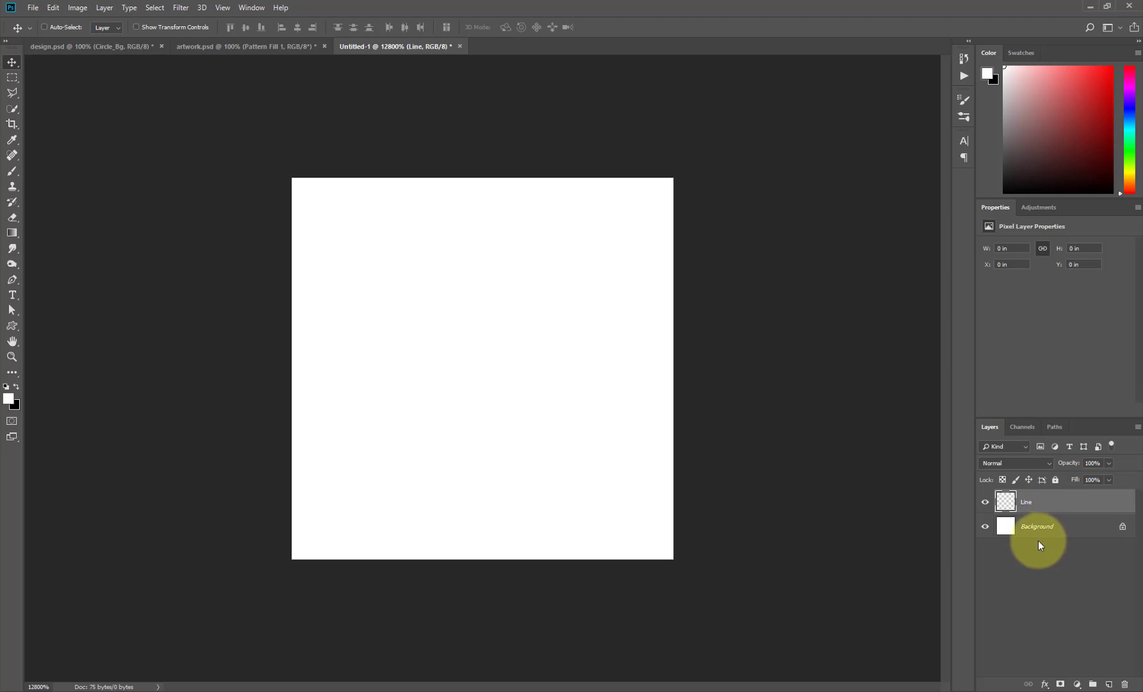
pyautogui.moveTo(1044, 540)
pyautogui.mouseDown()
pyautogui.moveTo(1131, 684)
pyautogui.moveTo(1109, 669)
pyautogui.moveTo(1053, 525)
pyautogui.mouseUp()
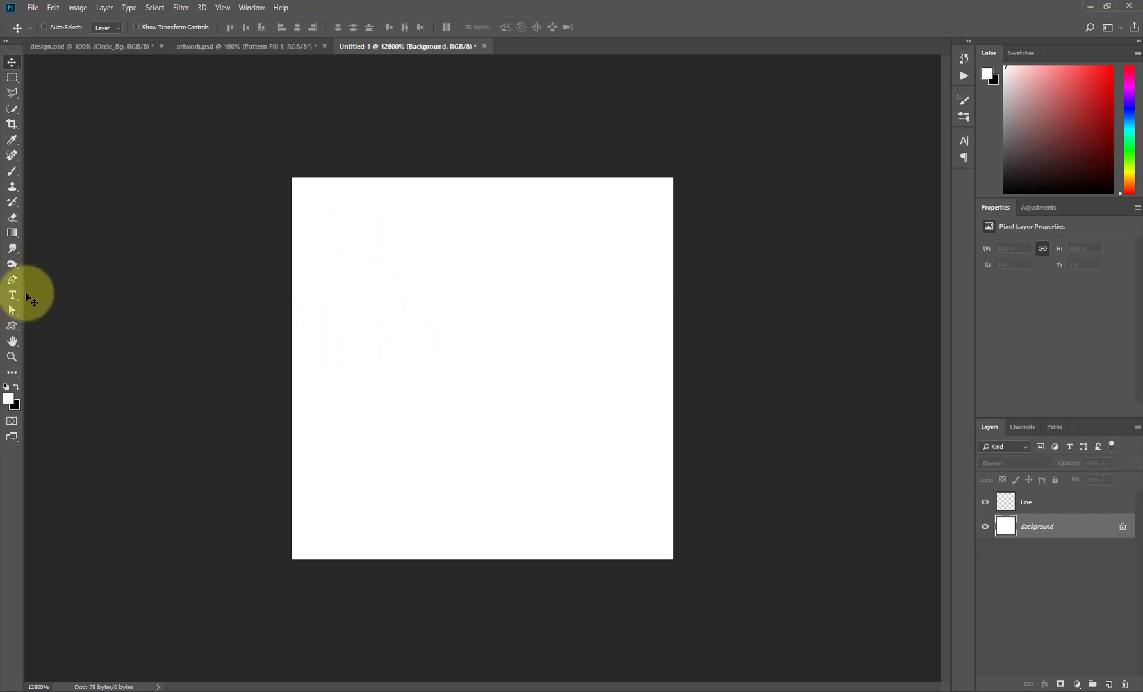
# - With the Pen tool, draw a path from the canvas's top-left to its bottom-right corner
pyautogui.click(12, 280)
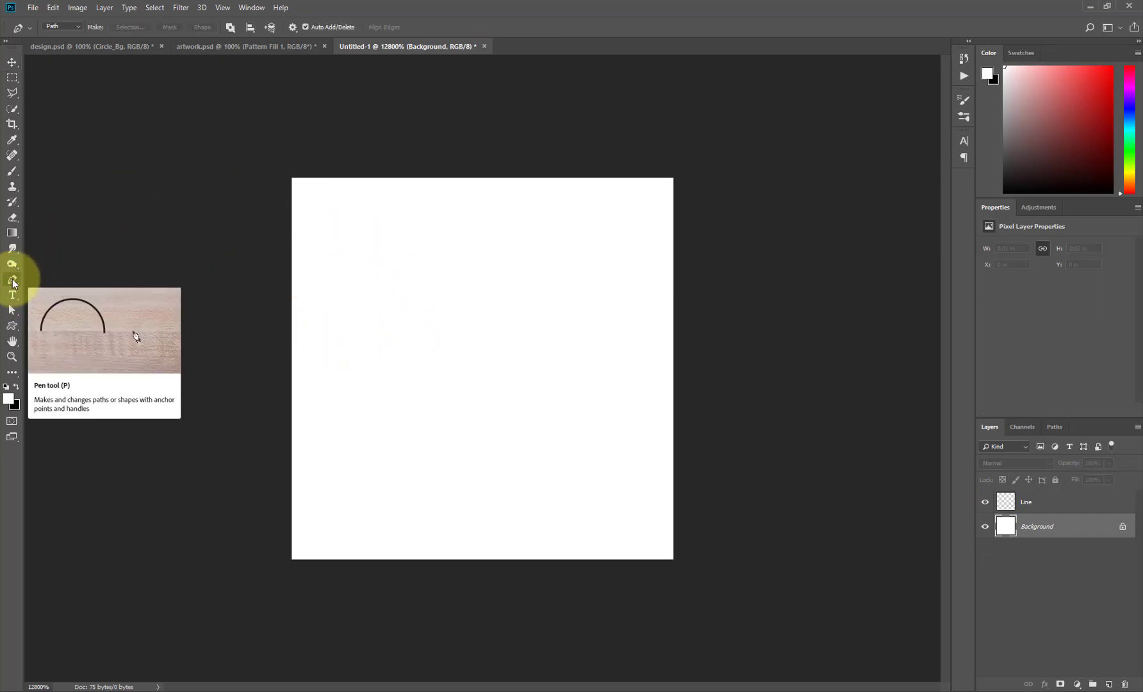
pyautogui.click(292, 179)
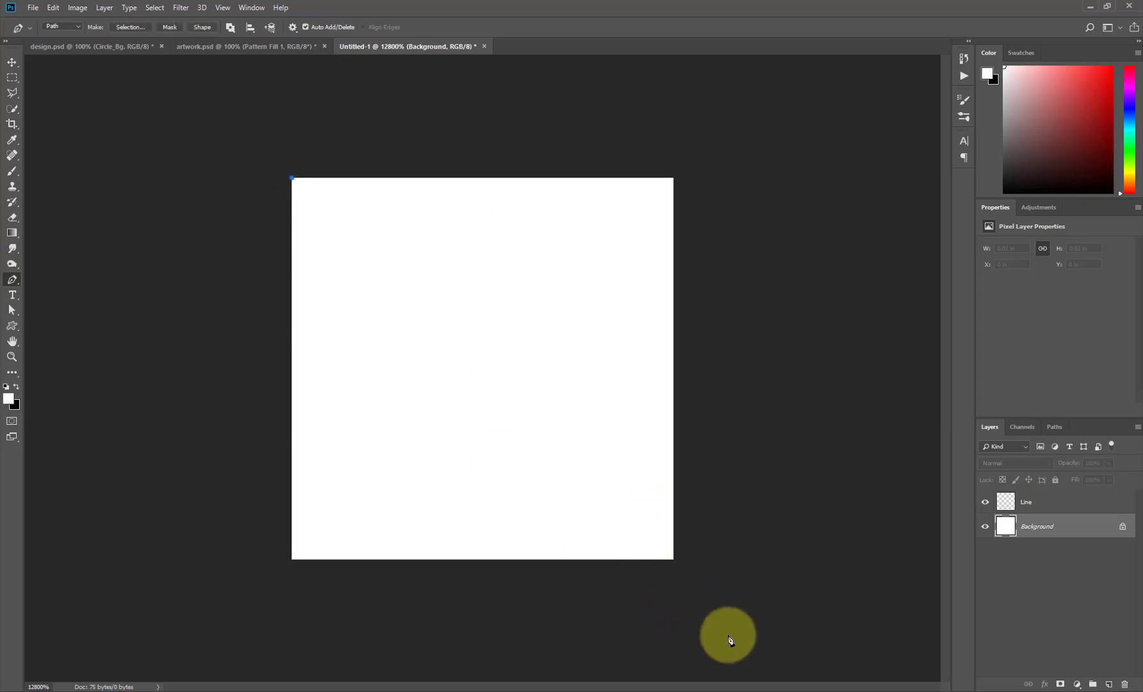
pyautogui.click(673, 560)
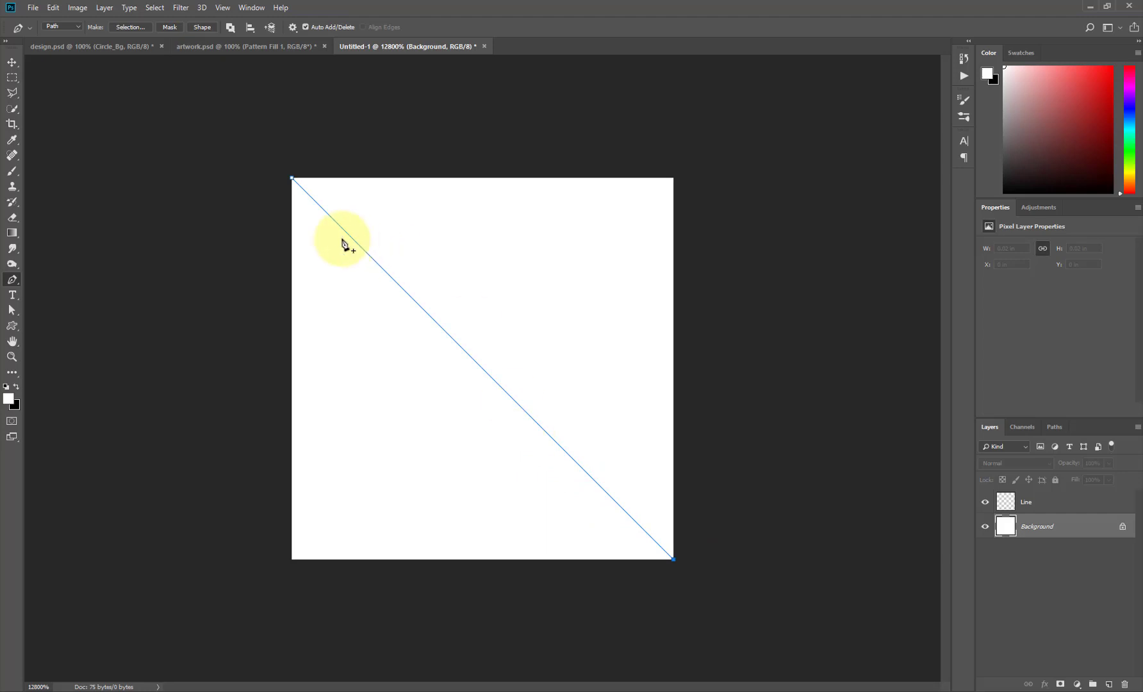
# - Switch to the Pencil tool and check its 1 px tip in Brush Settings
pyautogui.press('b')
pyautogui.rightClick(12, 175)
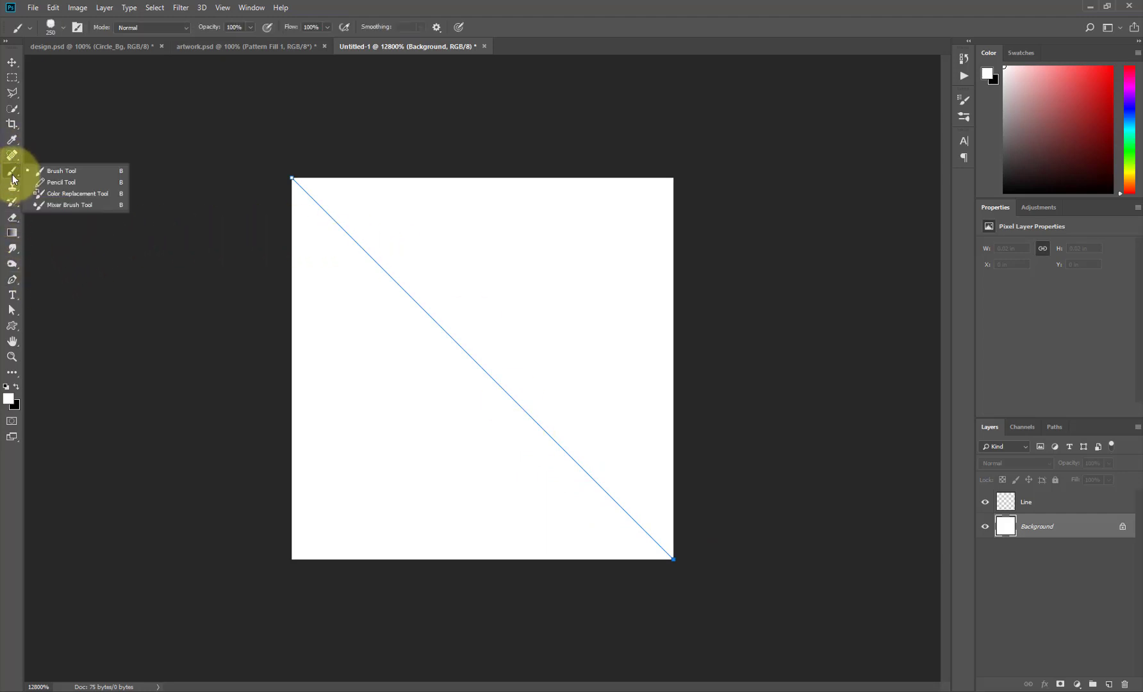
pyautogui.click(85, 186)
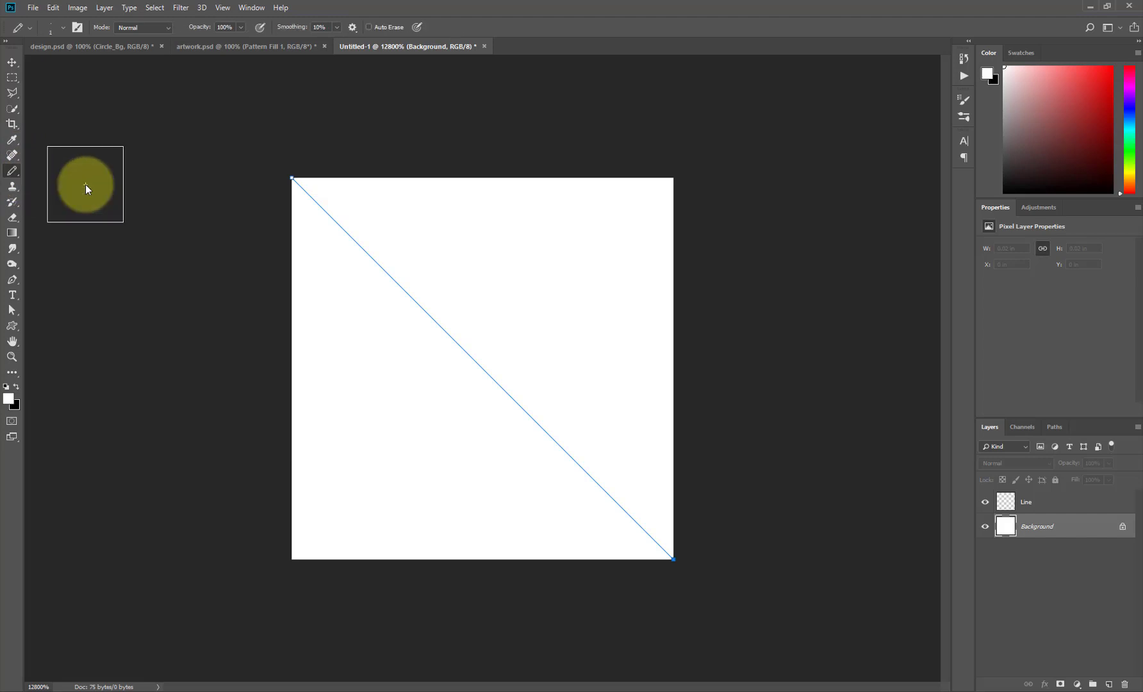
pyautogui.click(78, 27)
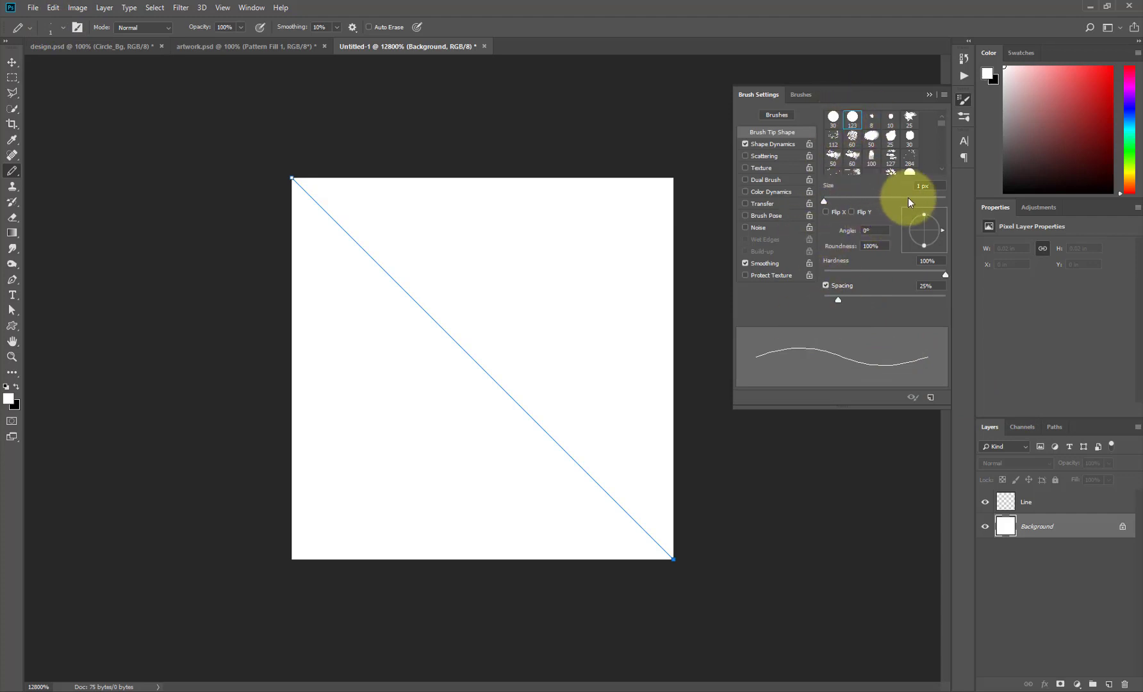
pyautogui.click(928, 94)
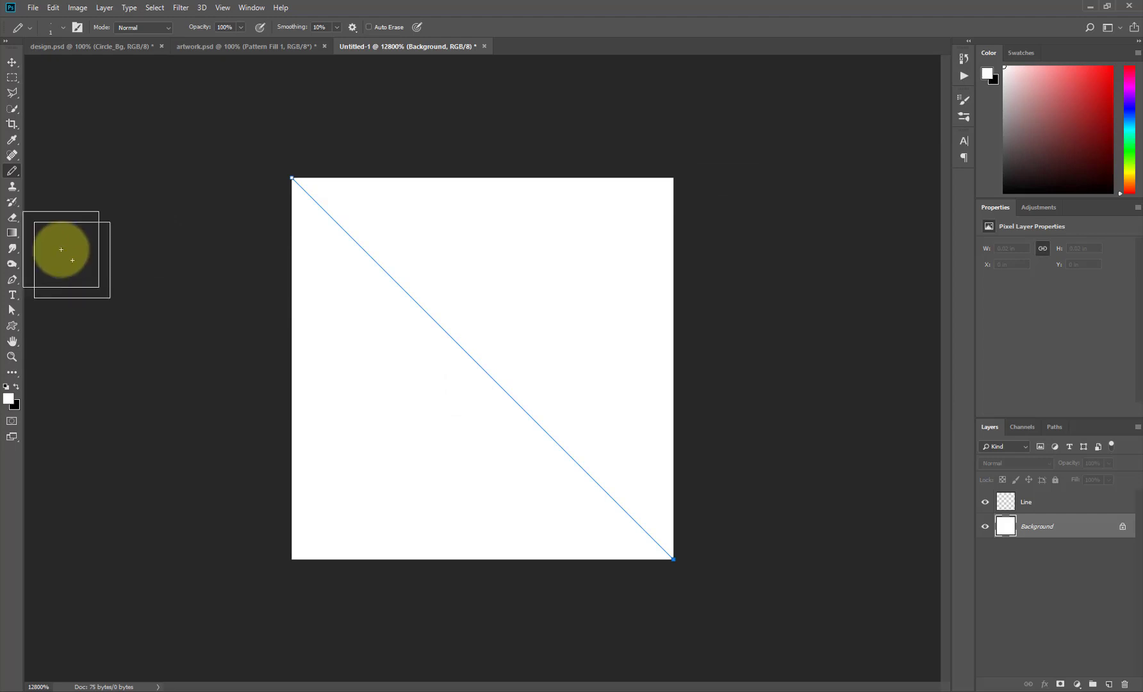
# - Target the Line layer and stroke the diagonal path with the Pencil
pyautogui.click(12, 280)
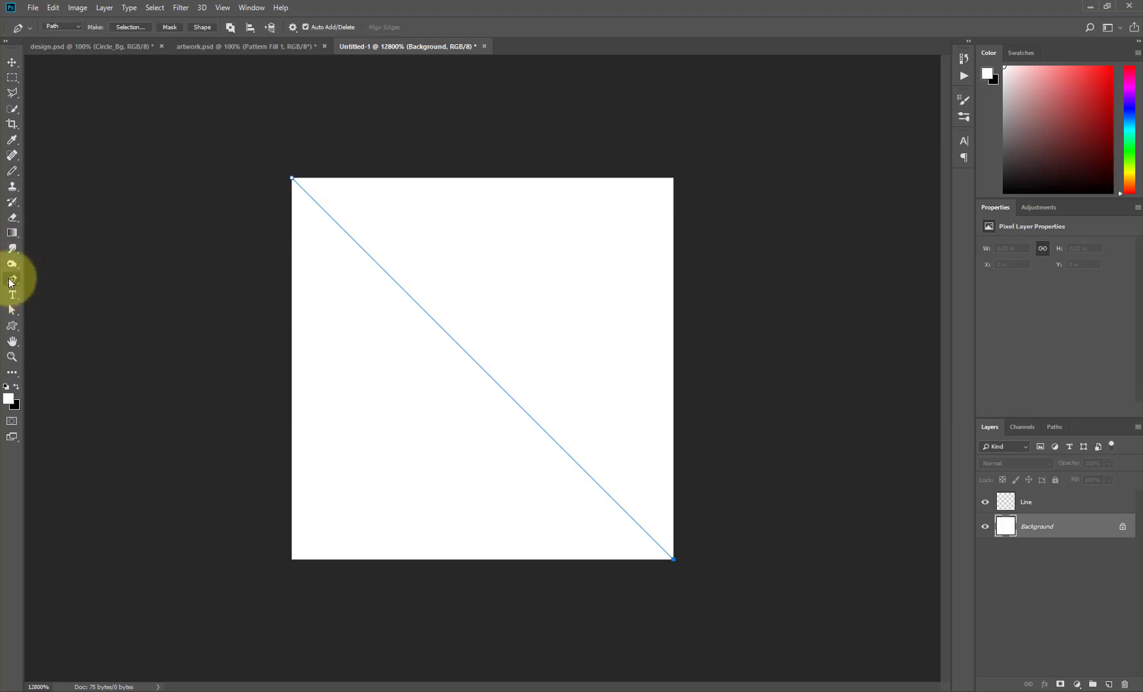
pyautogui.click(471, 354)
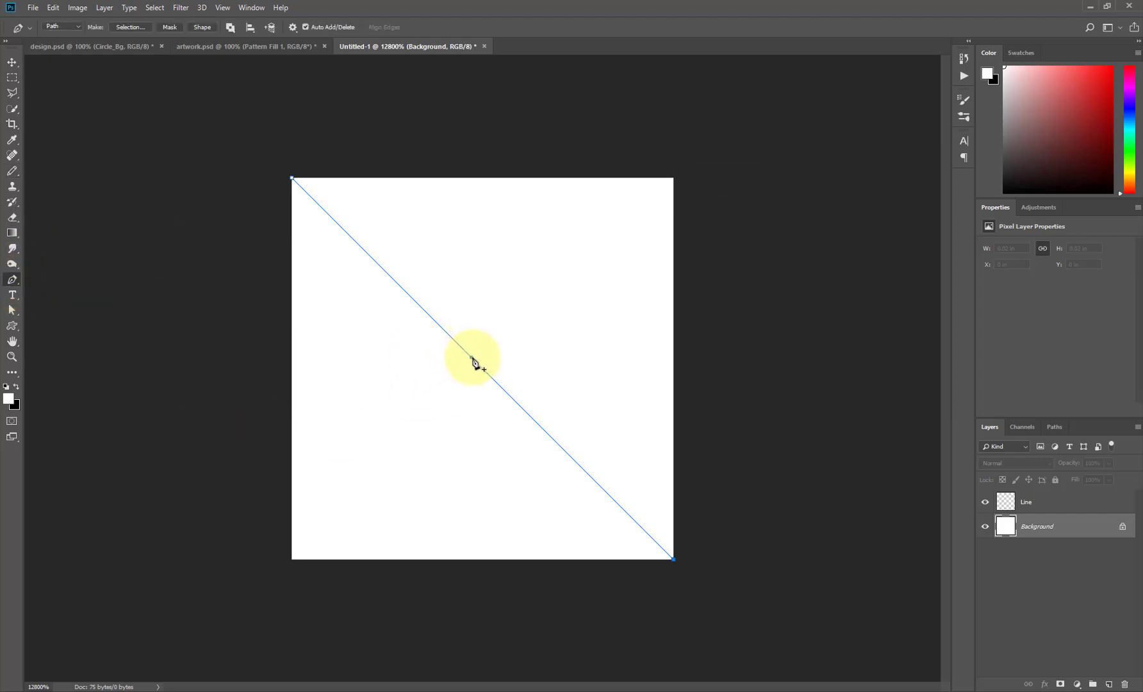
pyautogui.rightClick(471, 357)
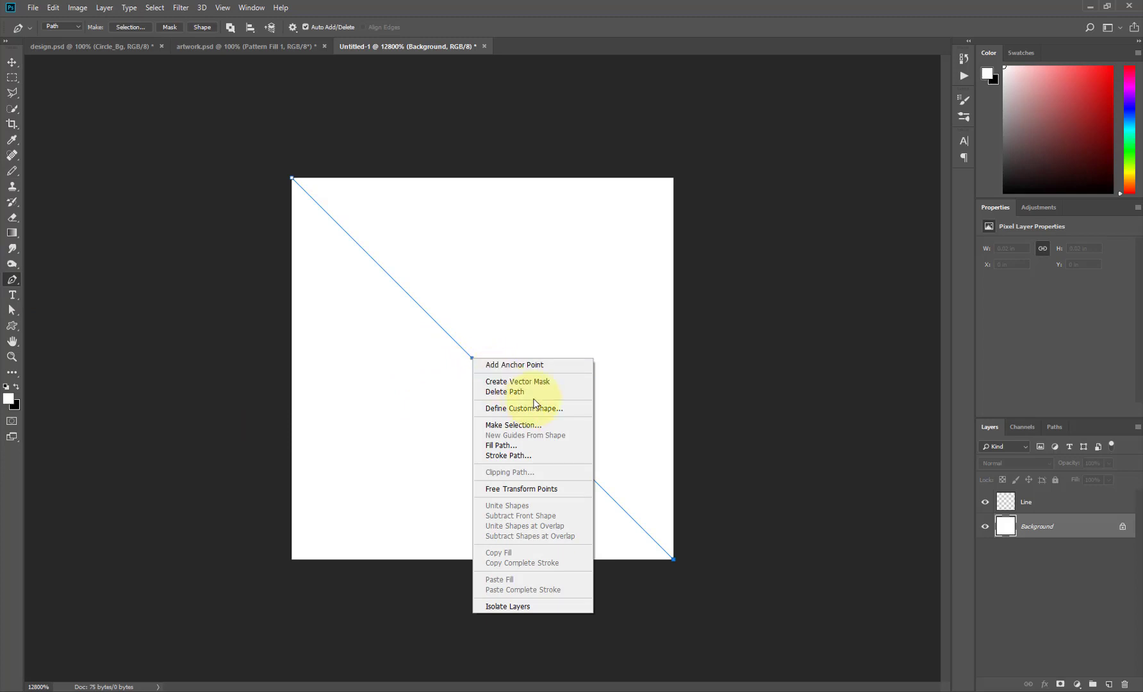
pyautogui.click(1040, 523)
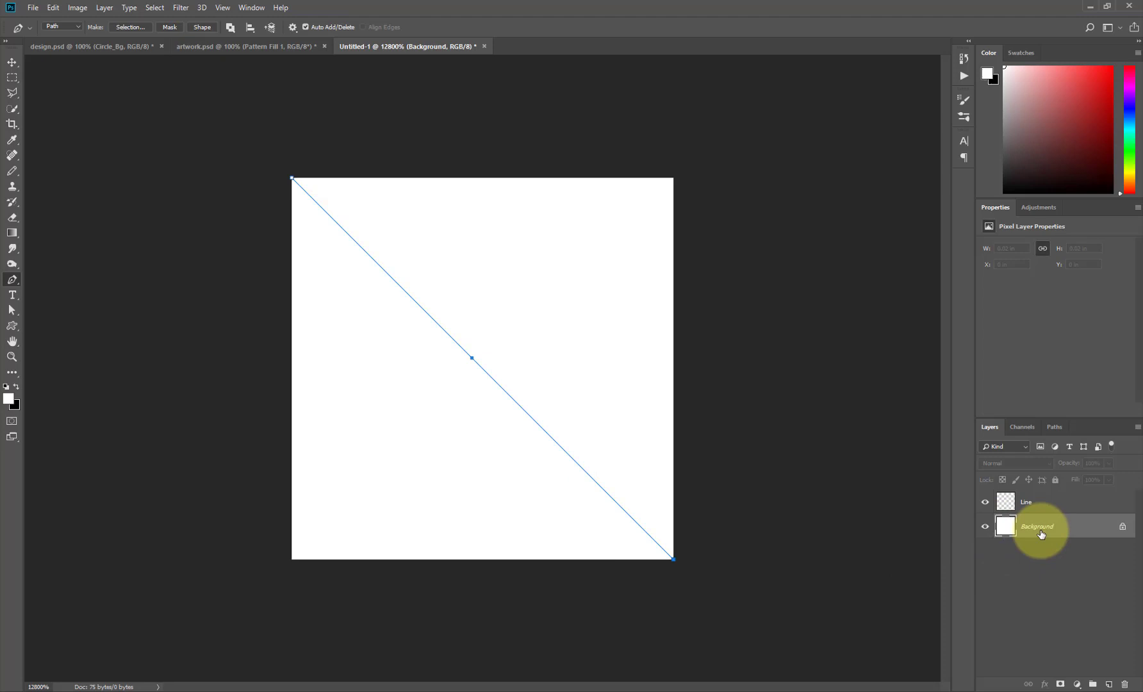
pyautogui.click(1044, 508)
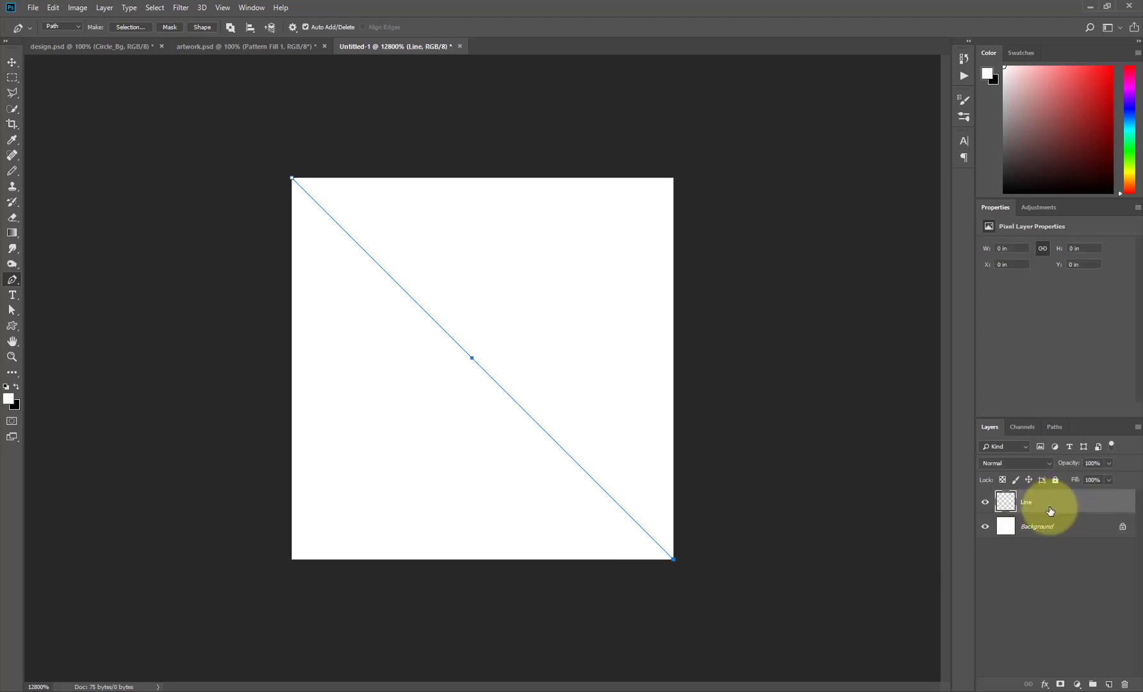
pyautogui.rightClick(473, 362)
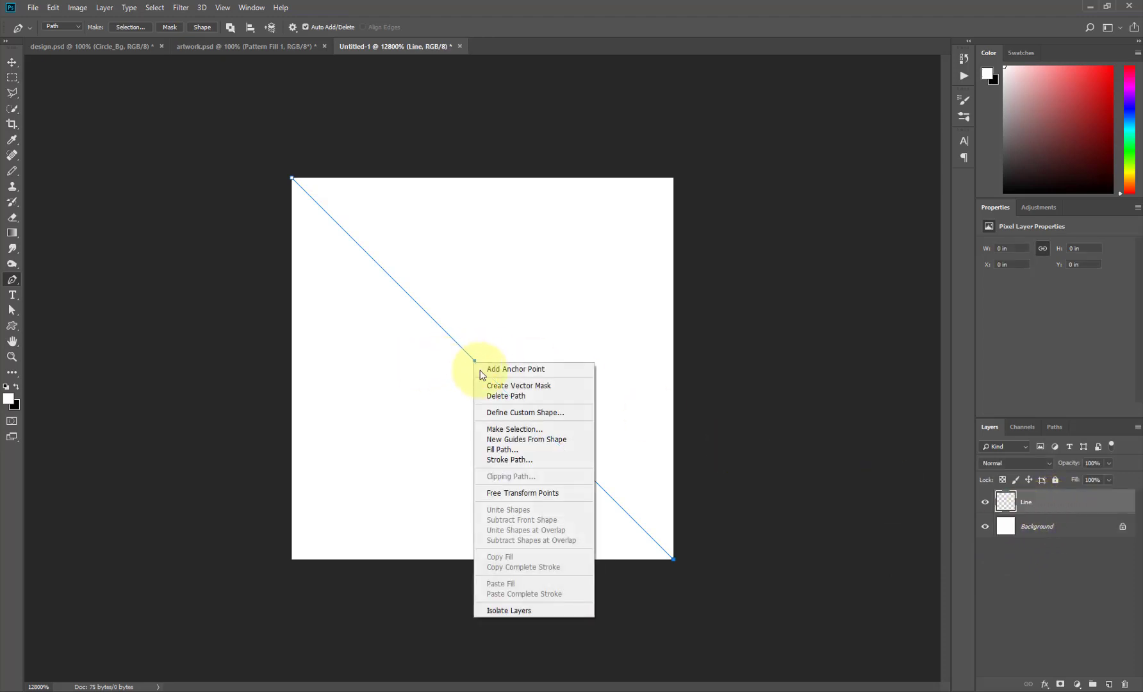
pyautogui.click(536, 467)
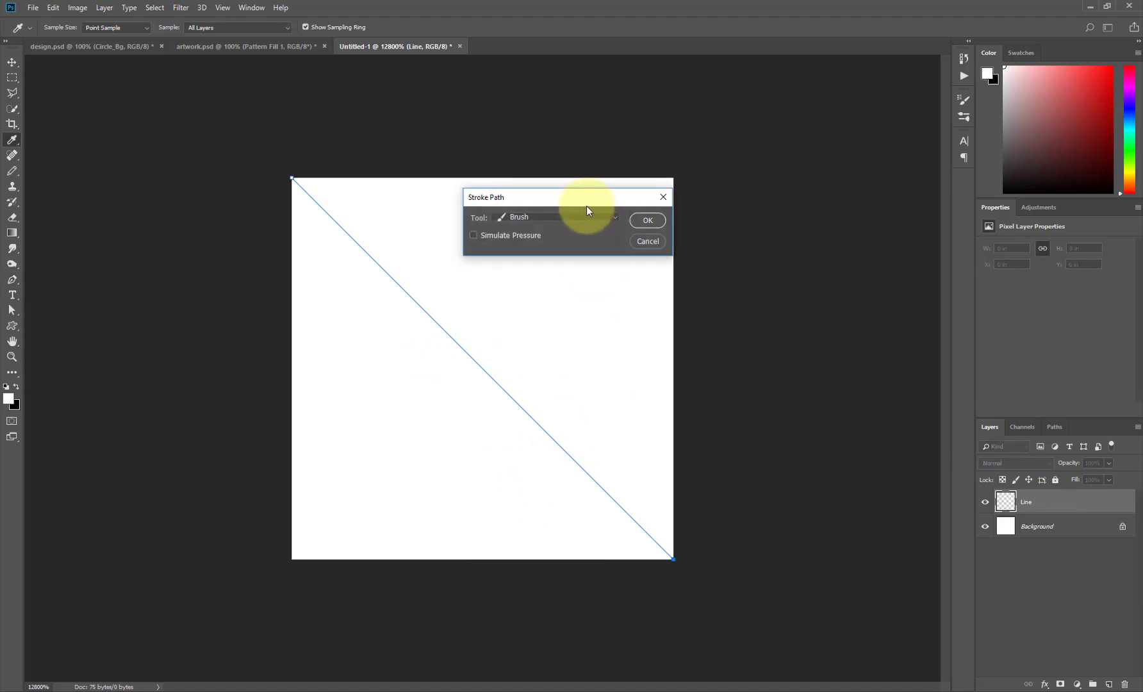
pyautogui.click(565, 215)
pyautogui.click(552, 229)
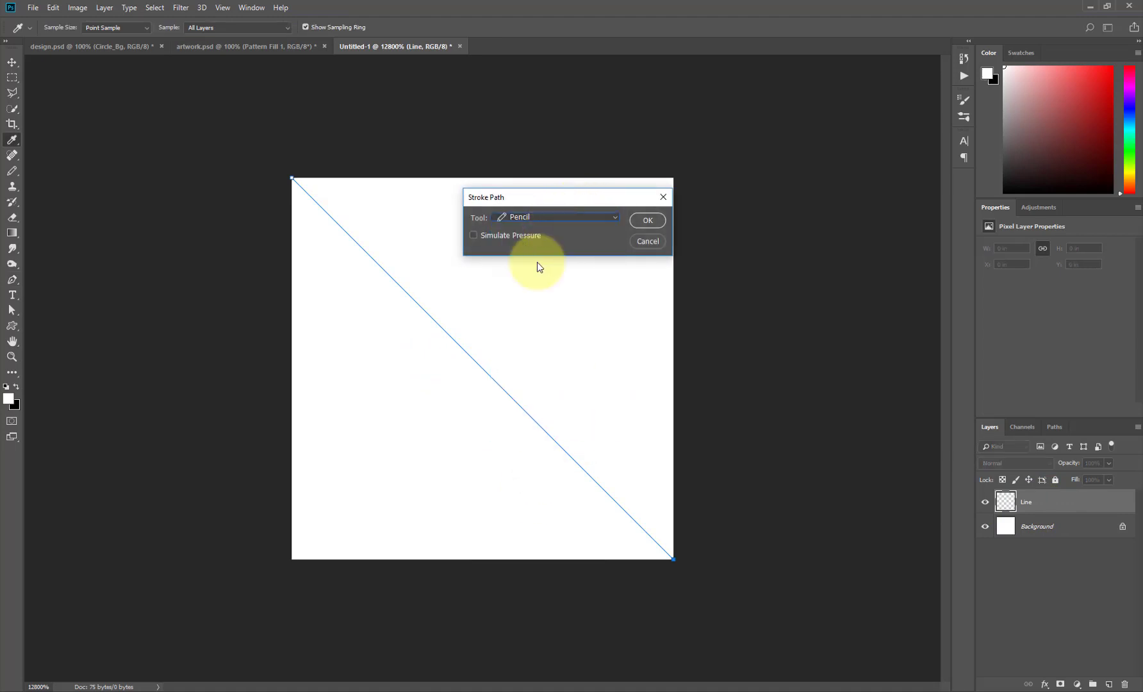
pyautogui.click(653, 221)
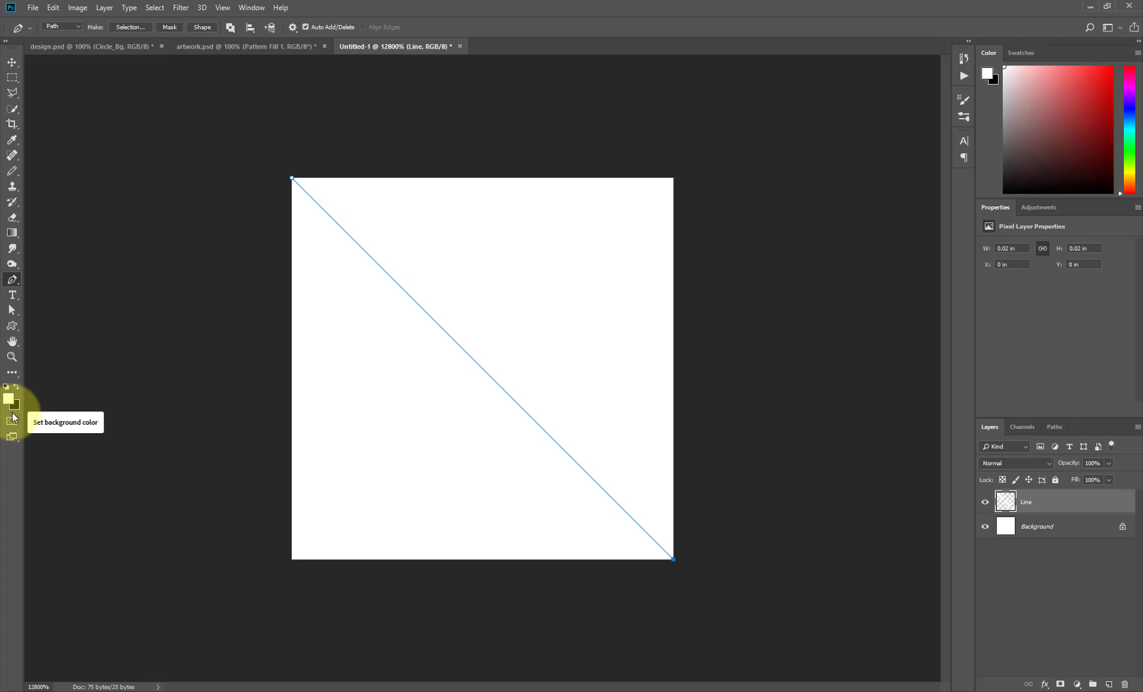
# - Make black the foreground colour and stroke the path again with the Pencil
pyautogui.press('x')
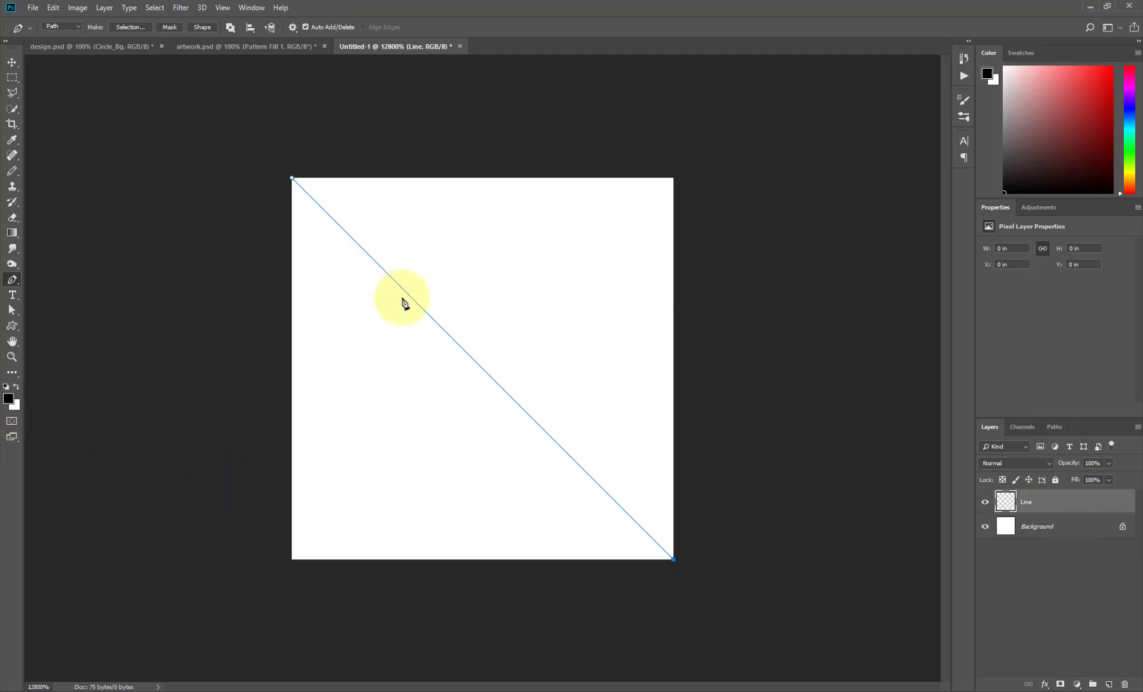
pyautogui.rightClick(404, 302)
pyautogui.click(476, 383)
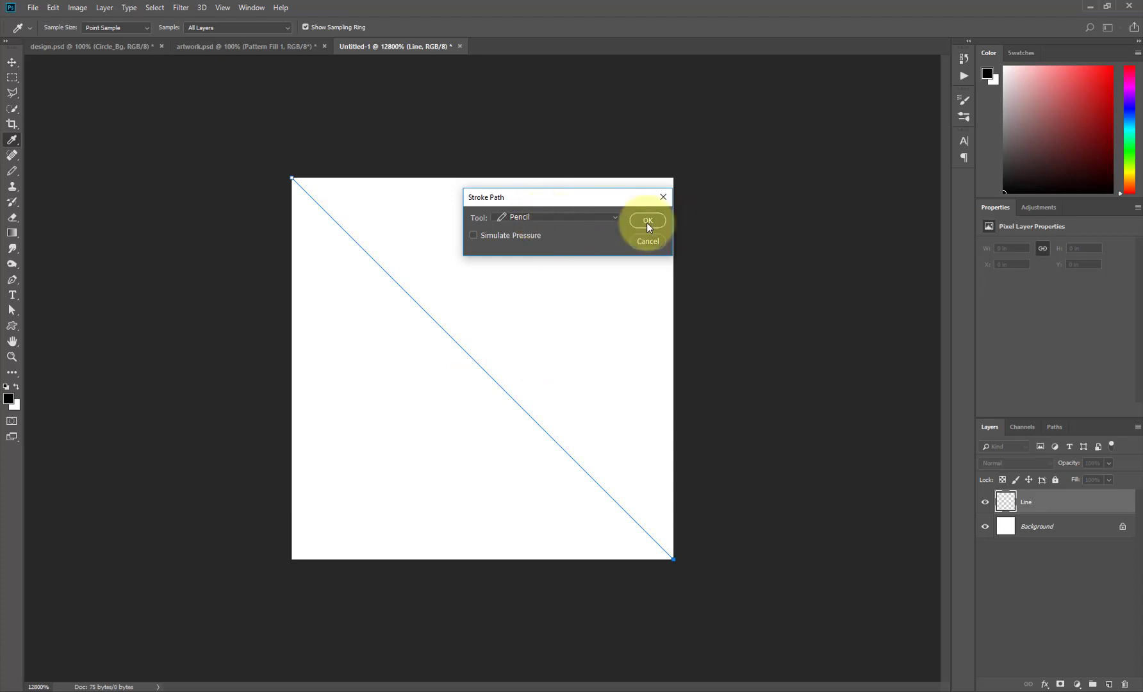
pyautogui.click(647, 222)
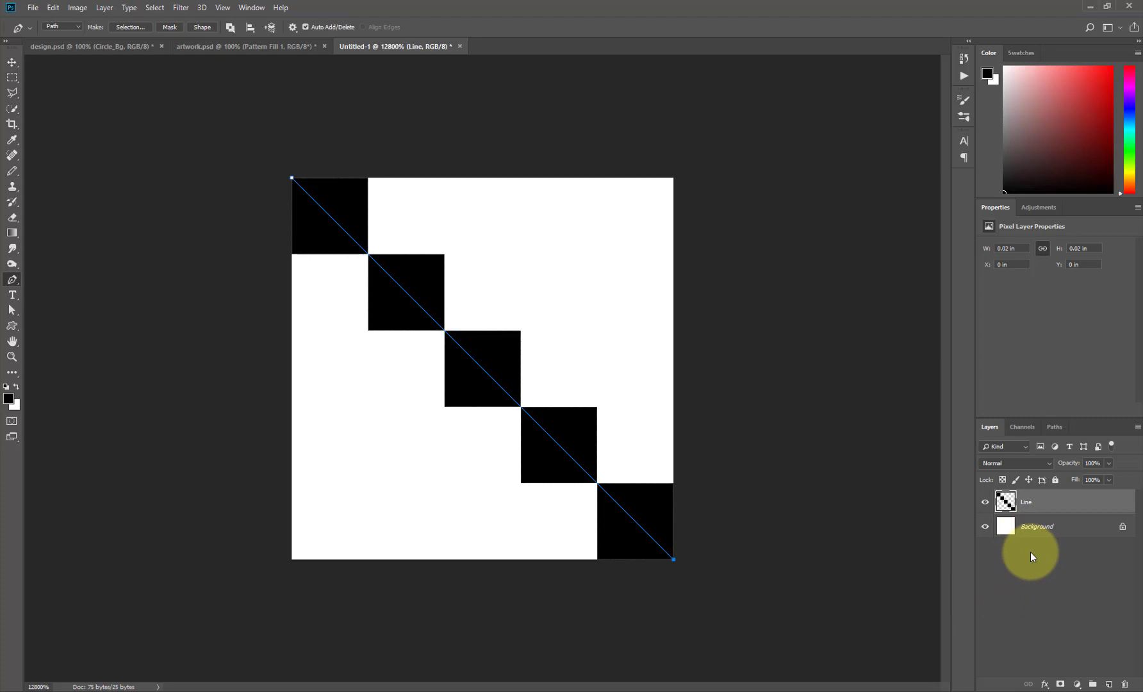
# - Delete the Background layer, hide the path, and define the diagonal as a pattern named CG
pyautogui.moveTo(1040, 528); pyautogui.dragTo(1124, 685)
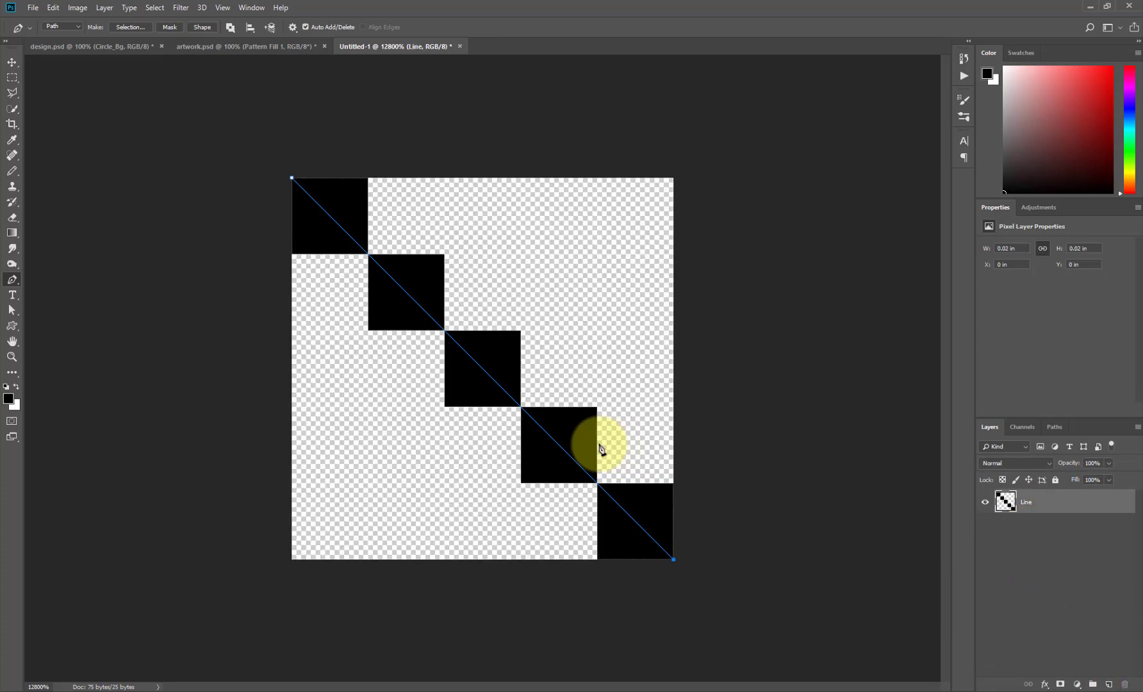
pyautogui.press('Escape')
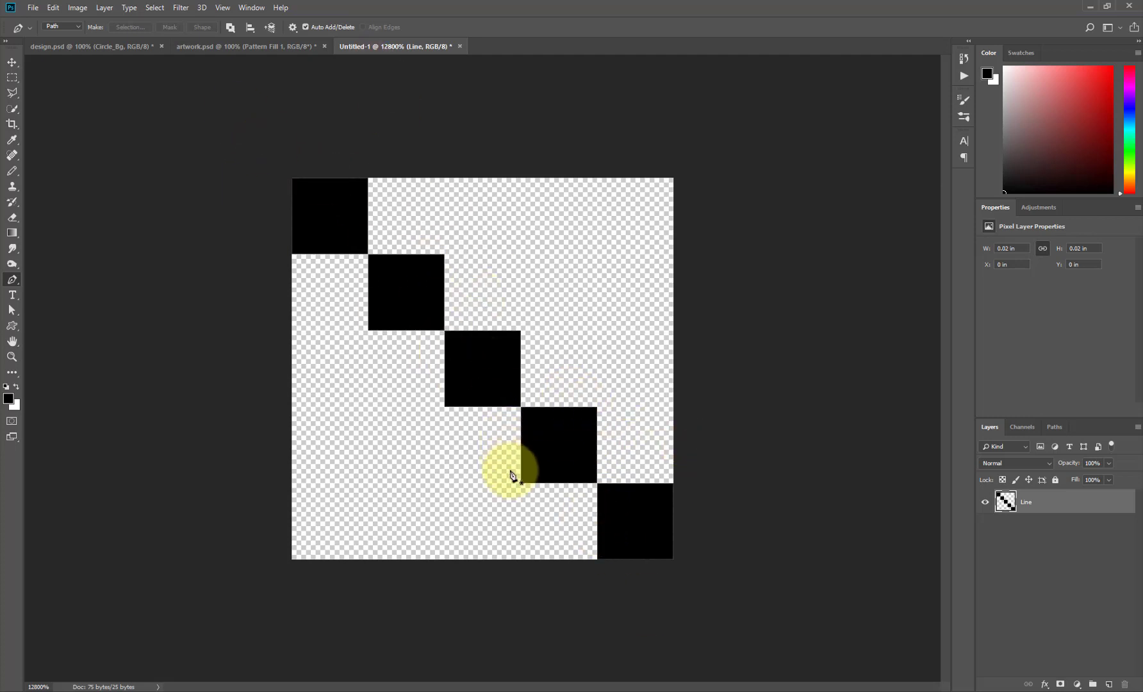
pyautogui.click(51, 8)
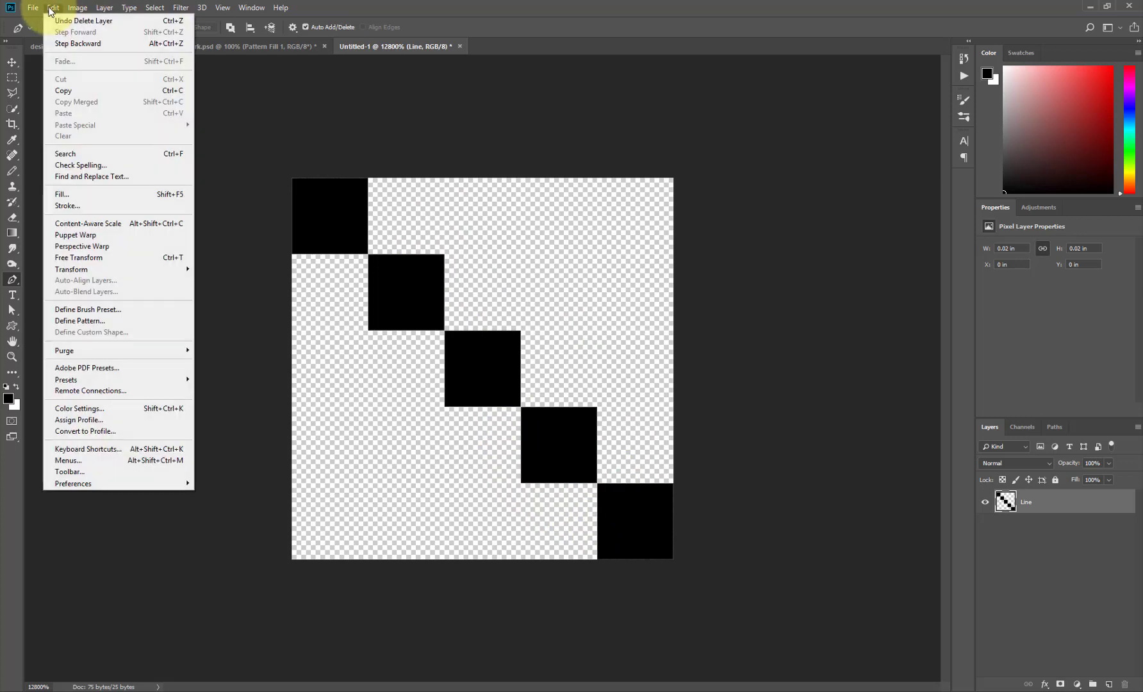
pyautogui.click(109, 321)
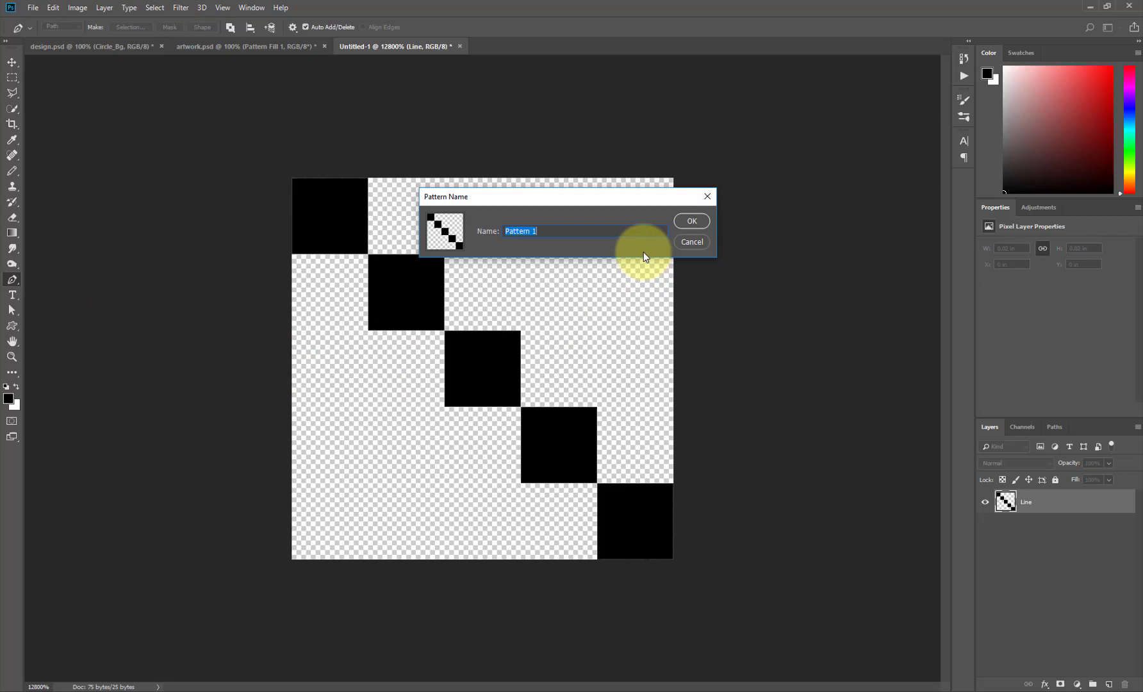
pyautogui.write('CG_Lines')
pyautogui.click(692, 223)
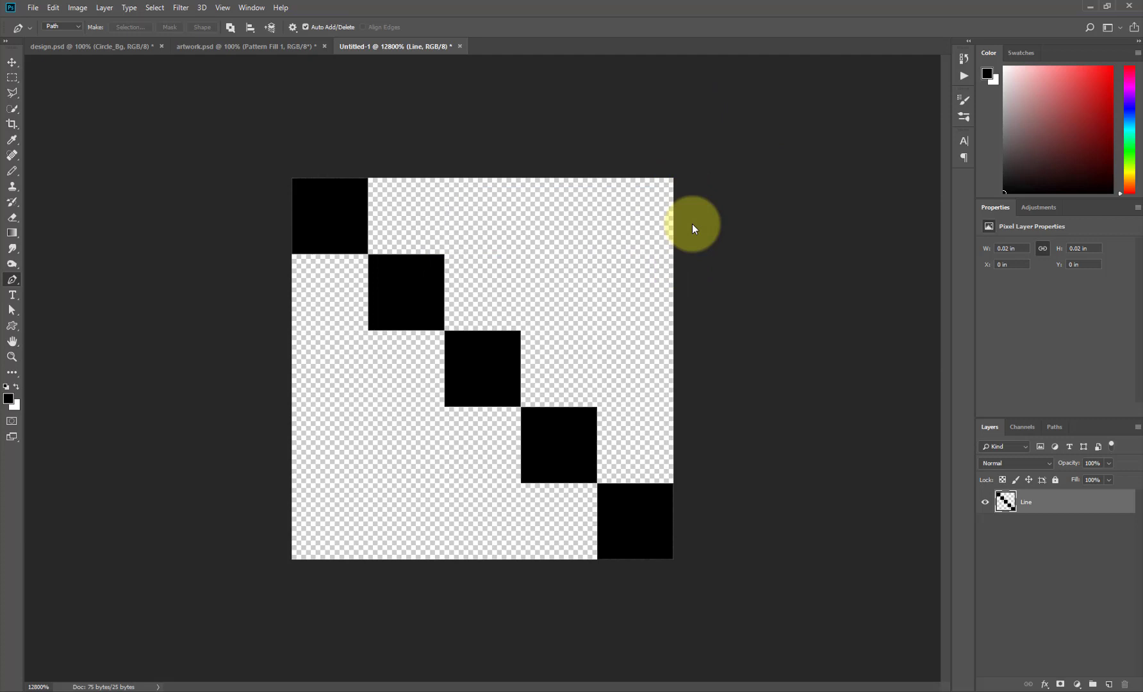
# - In artwork.psd, replace the old Pattern Fill 1 with a new Pattern Fill using the CG diagonal pattern
pyautogui.click(274, 52)
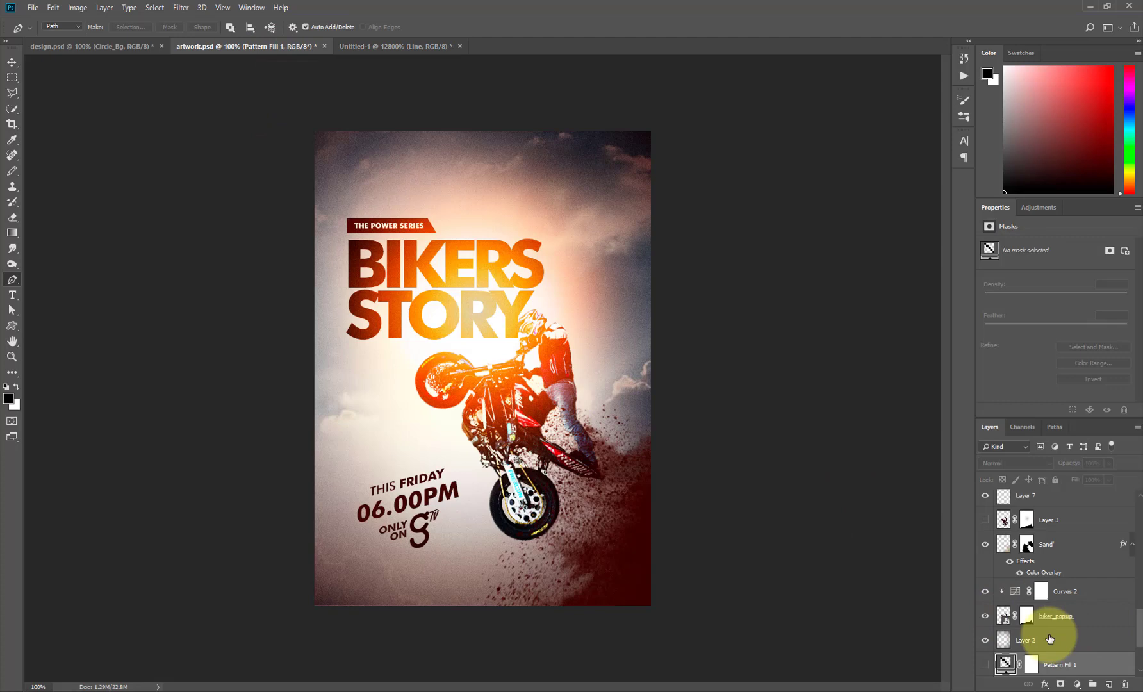
pyautogui.moveTo(1123, 666); pyautogui.dragTo(1126, 687)
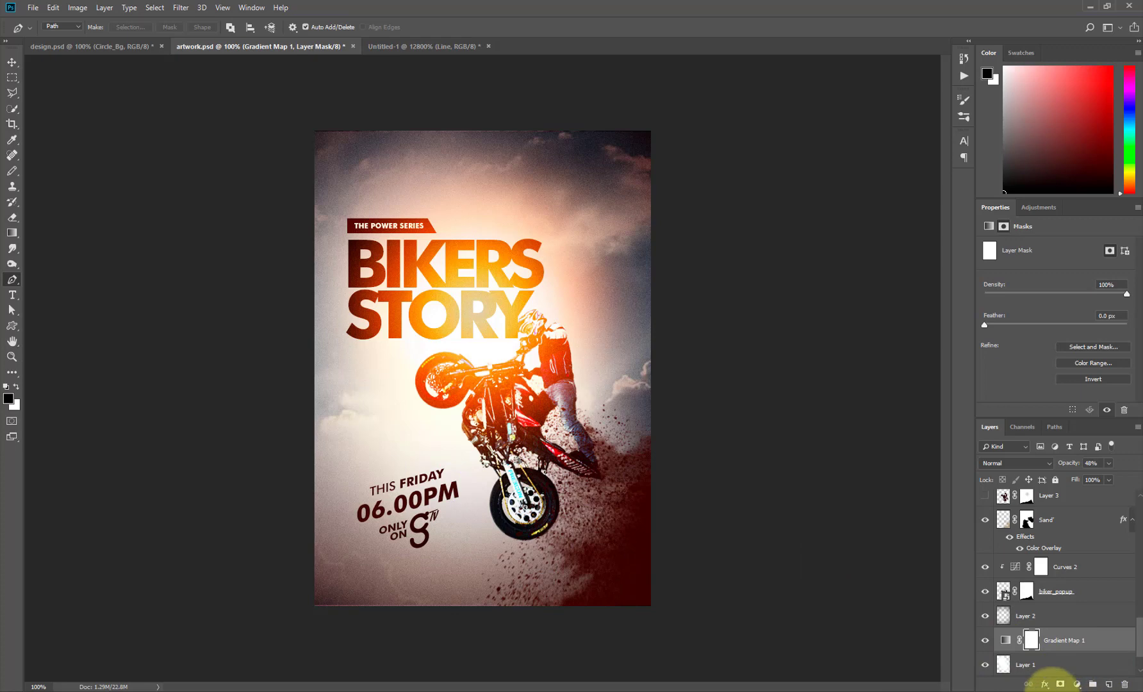
pyautogui.click(1077, 684)
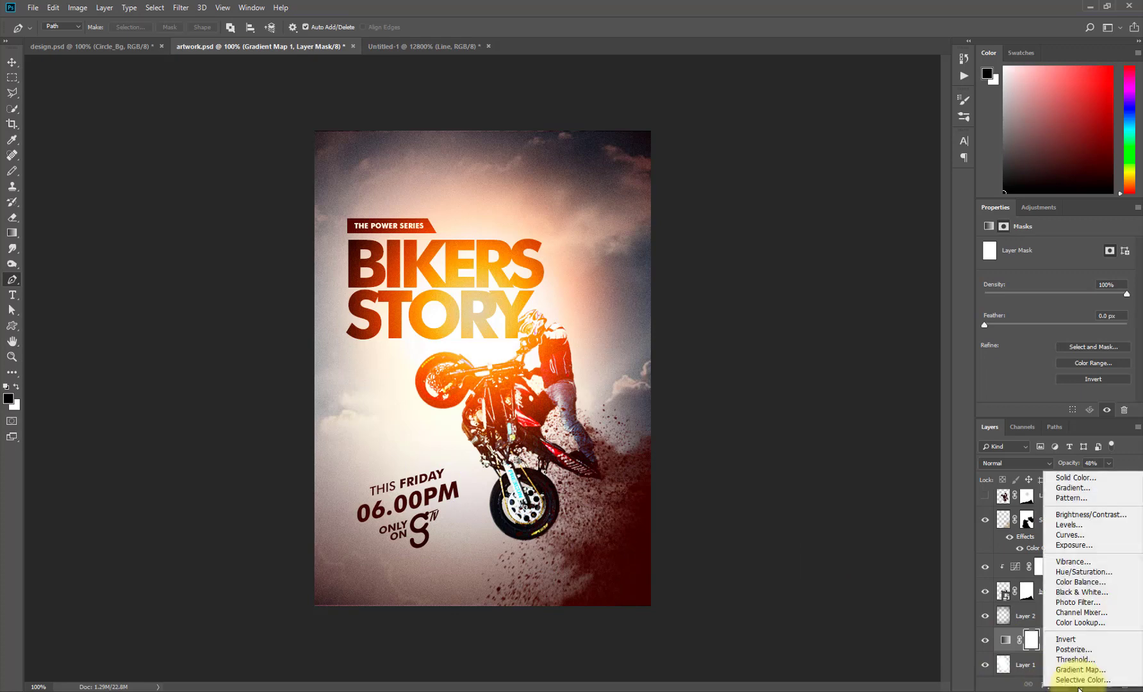
pyautogui.click(1064, 499)
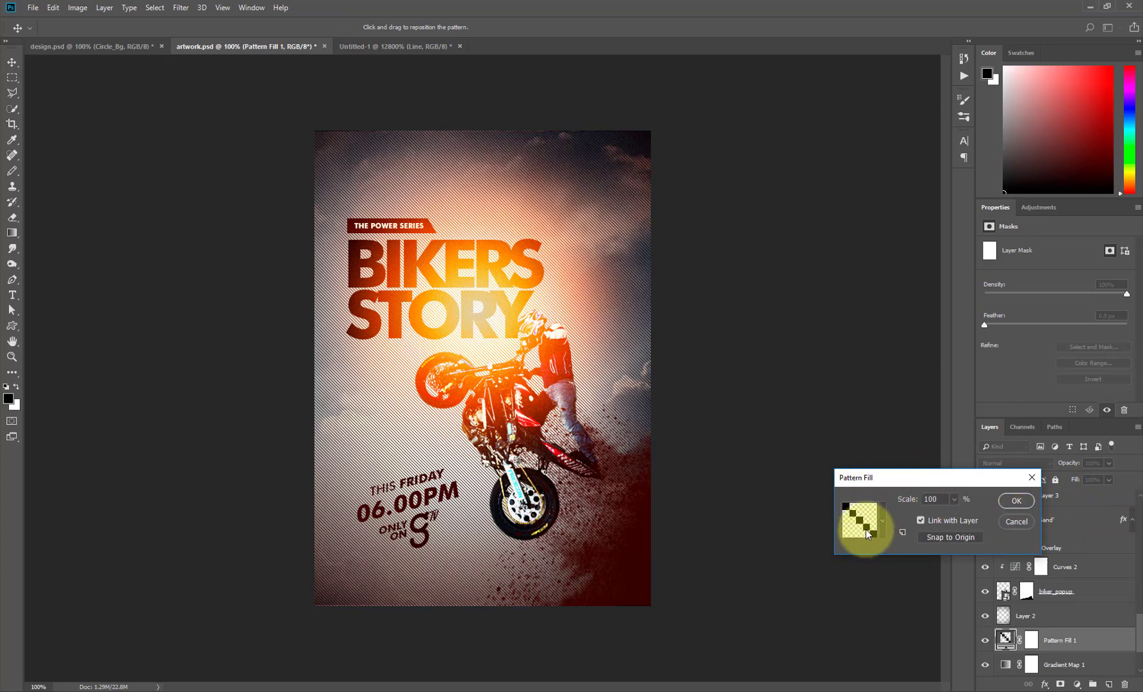
pyautogui.click(1016, 501)
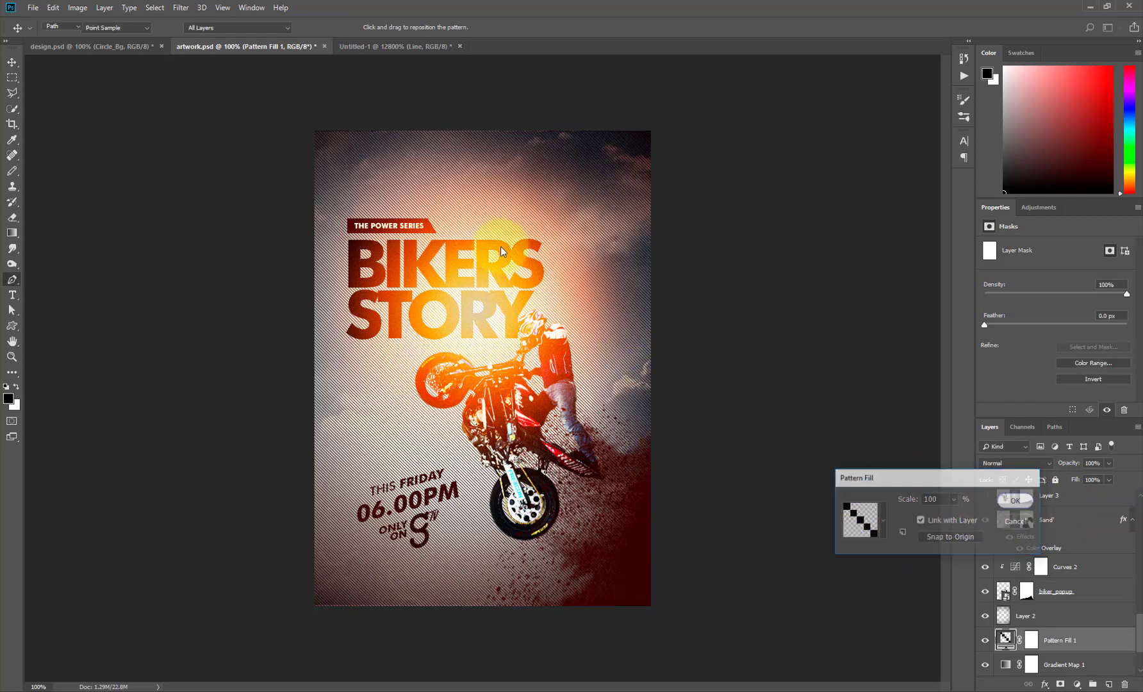
pyautogui.press('p')
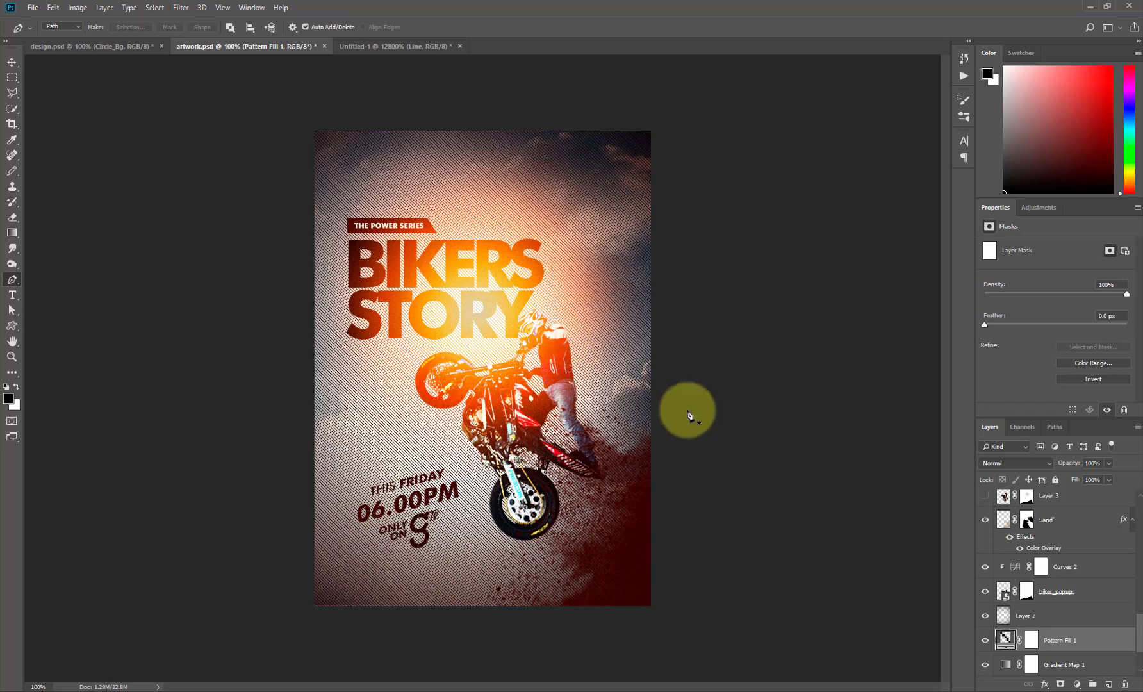
# - Reopen the Pattern Fill settings, preview the stripes at 243% scale, then set Scale back to 100
pyautogui.doubleClick(1005, 642)
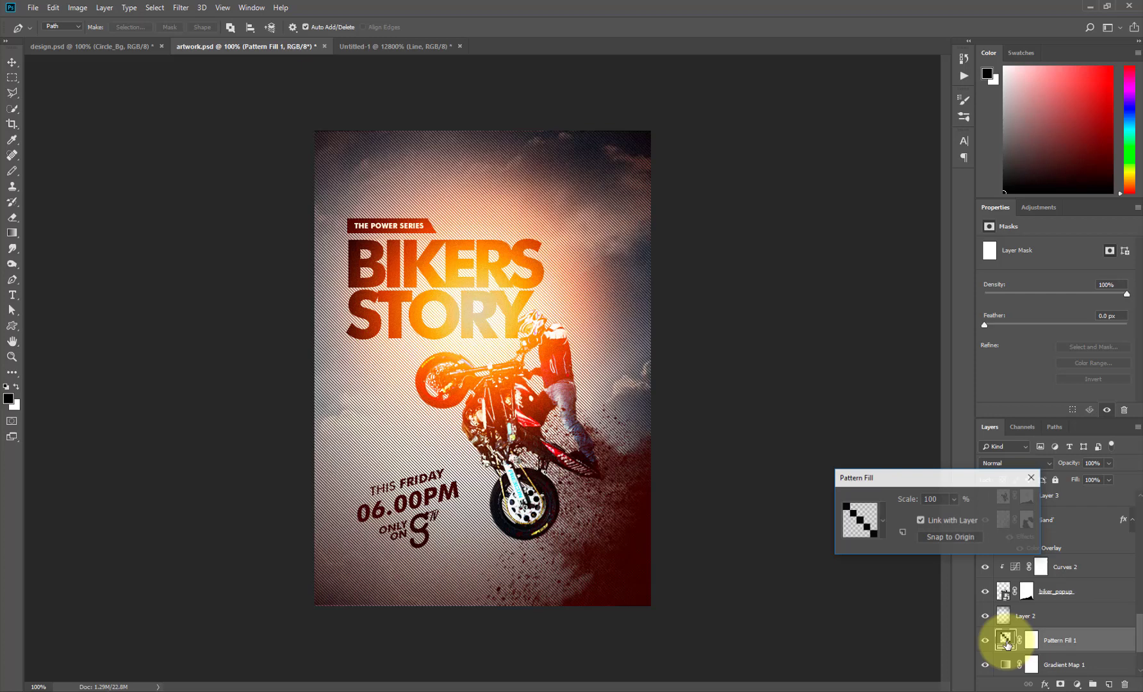
pyautogui.moveTo(936, 478); pyautogui.dragTo(883, 378)
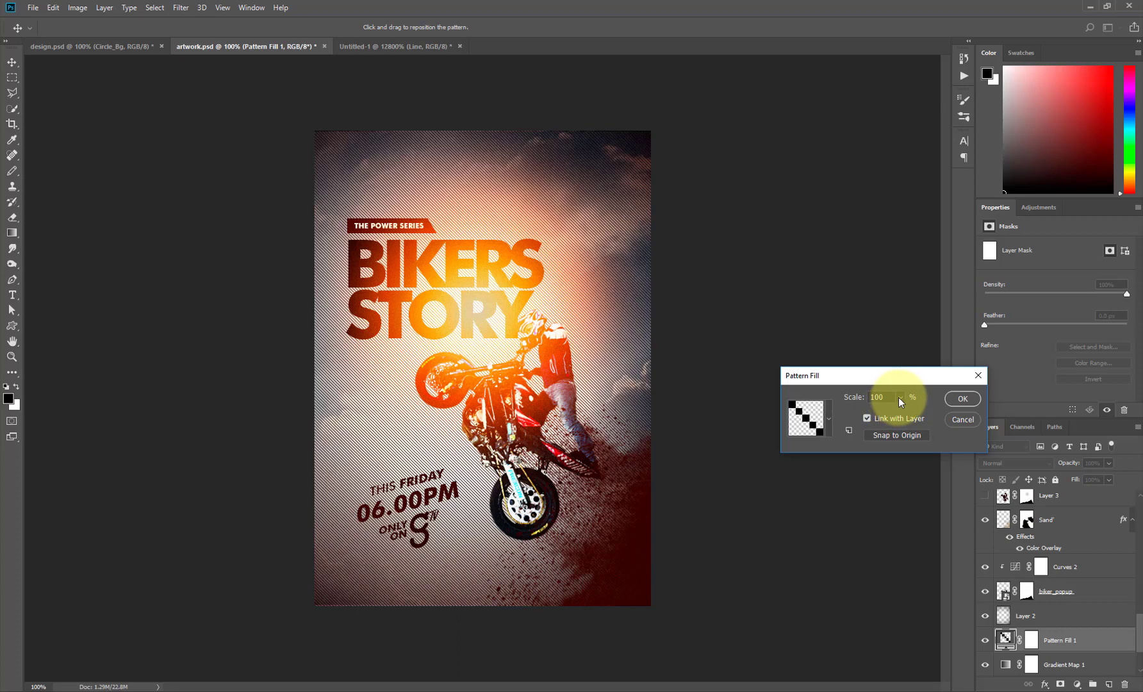
pyautogui.click(900, 397)
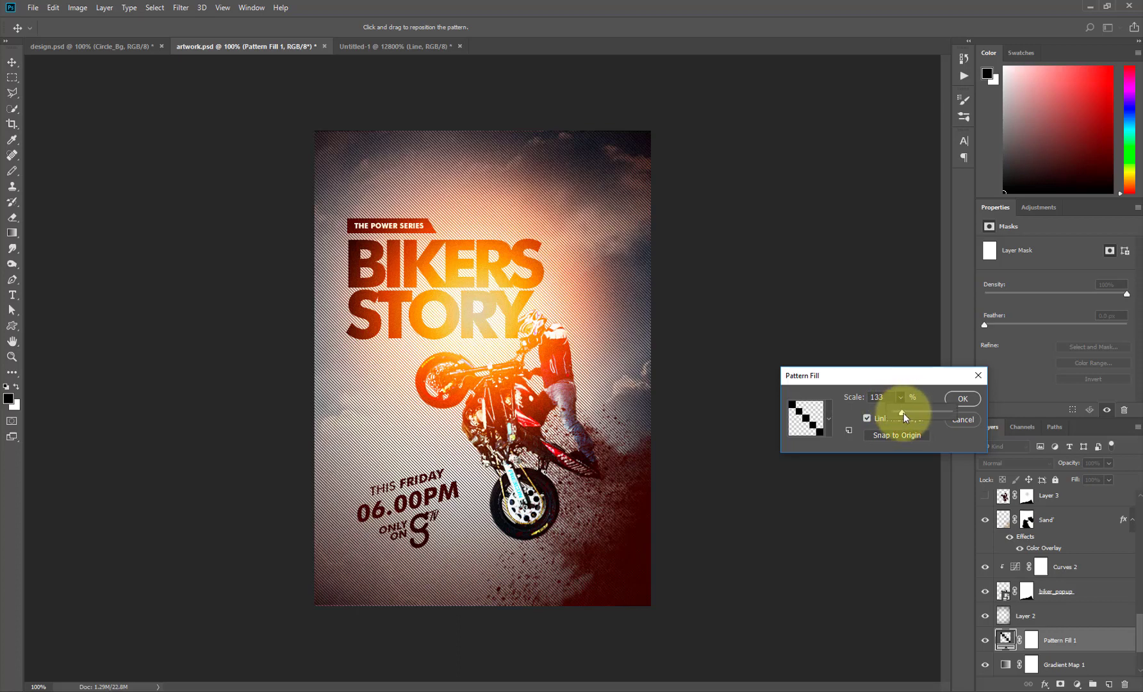
pyautogui.moveTo(903, 412); pyautogui.dragTo(907, 413)
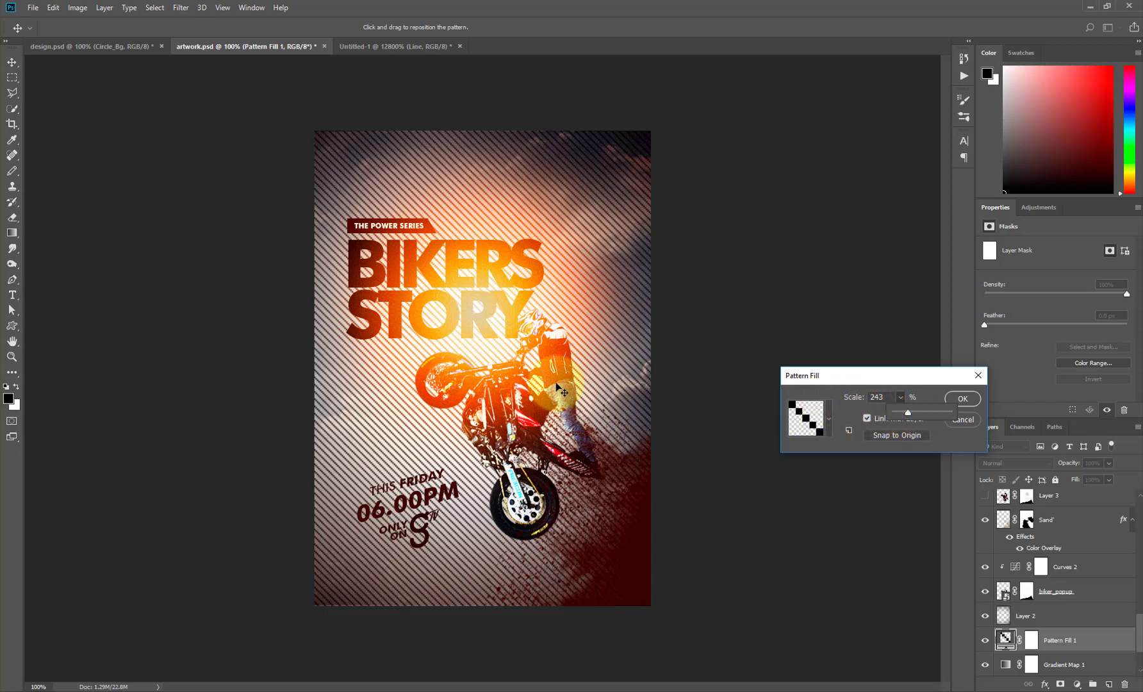
pyautogui.click(877, 398)
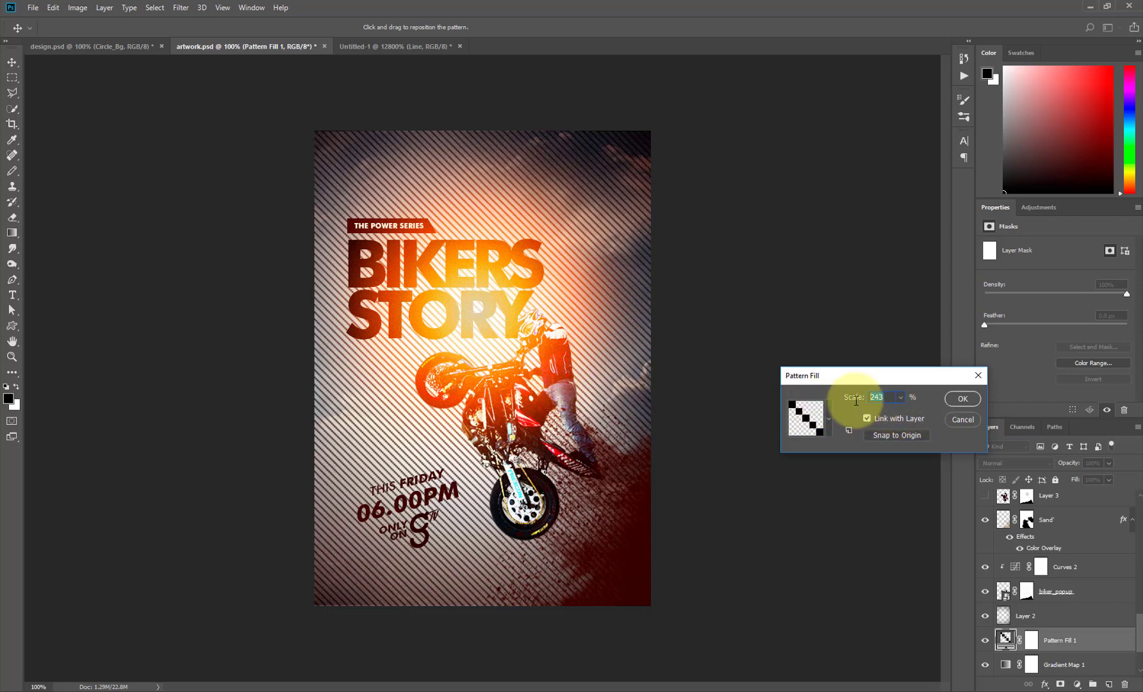
pyautogui.write('100')
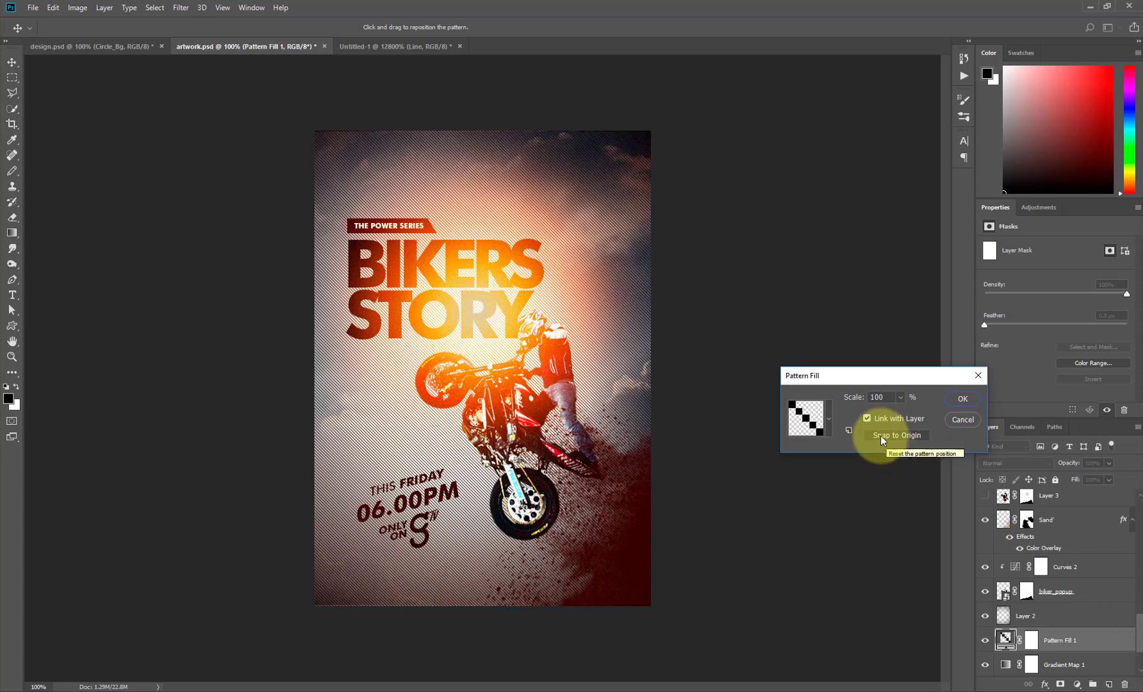
# - Enlarge the pattern picker to view more of the saved patterns
pyautogui.click(829, 418)
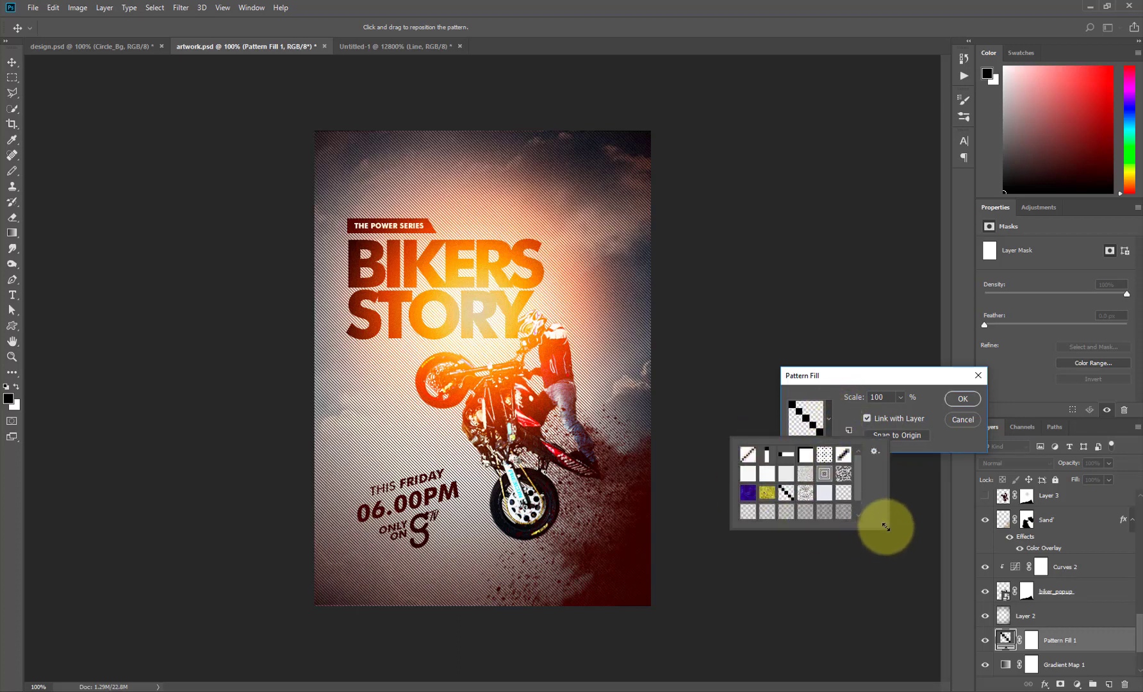
pyautogui.moveTo(883, 522); pyautogui.dragTo(964, 640)
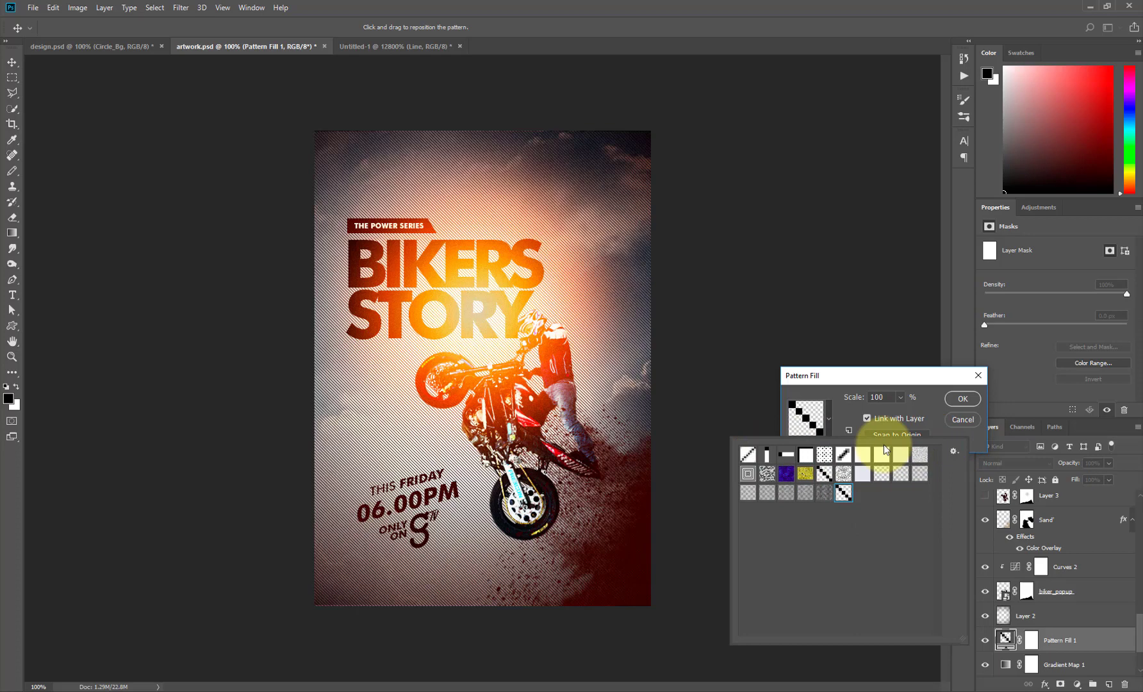
pyautogui.click(901, 373)
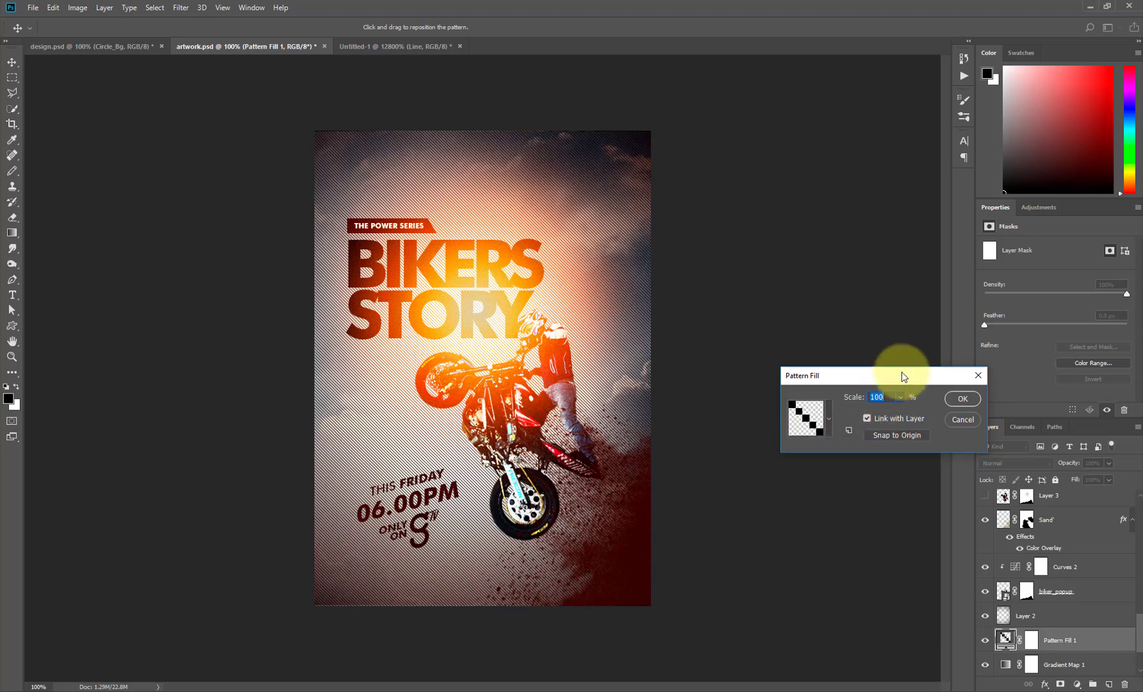
# - Preview several wave patterns, reselect the diagonal CG pattern, and confirm the fill settings
pyautogui.click(828, 420)
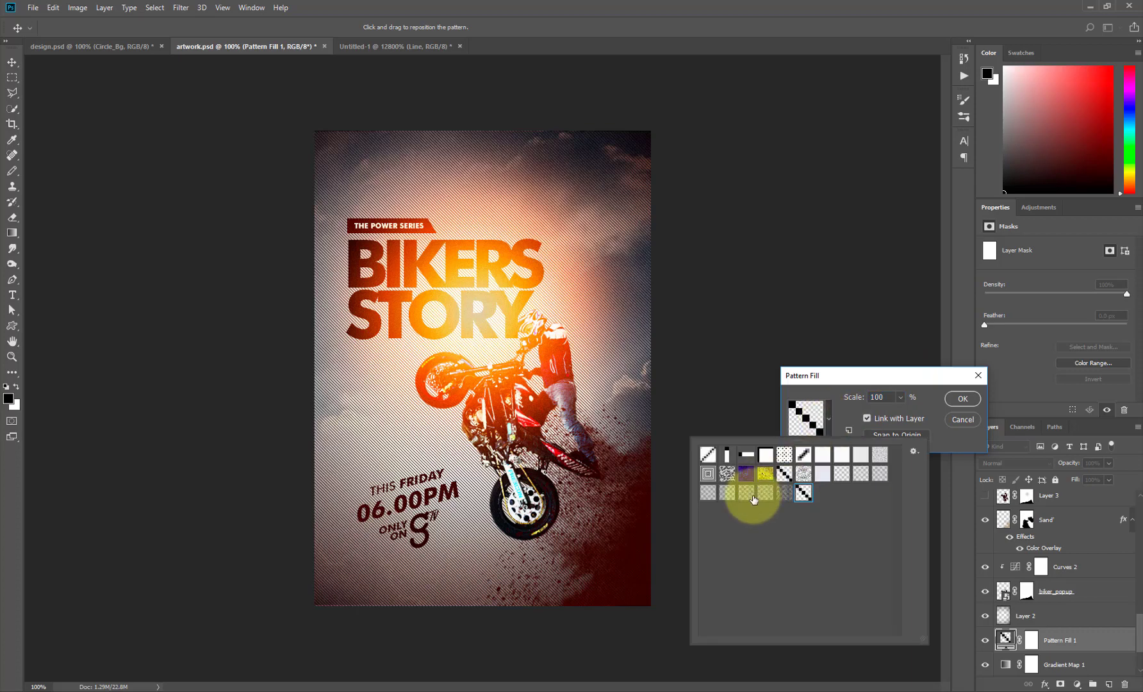
pyautogui.click(743, 493)
pyautogui.click(708, 492)
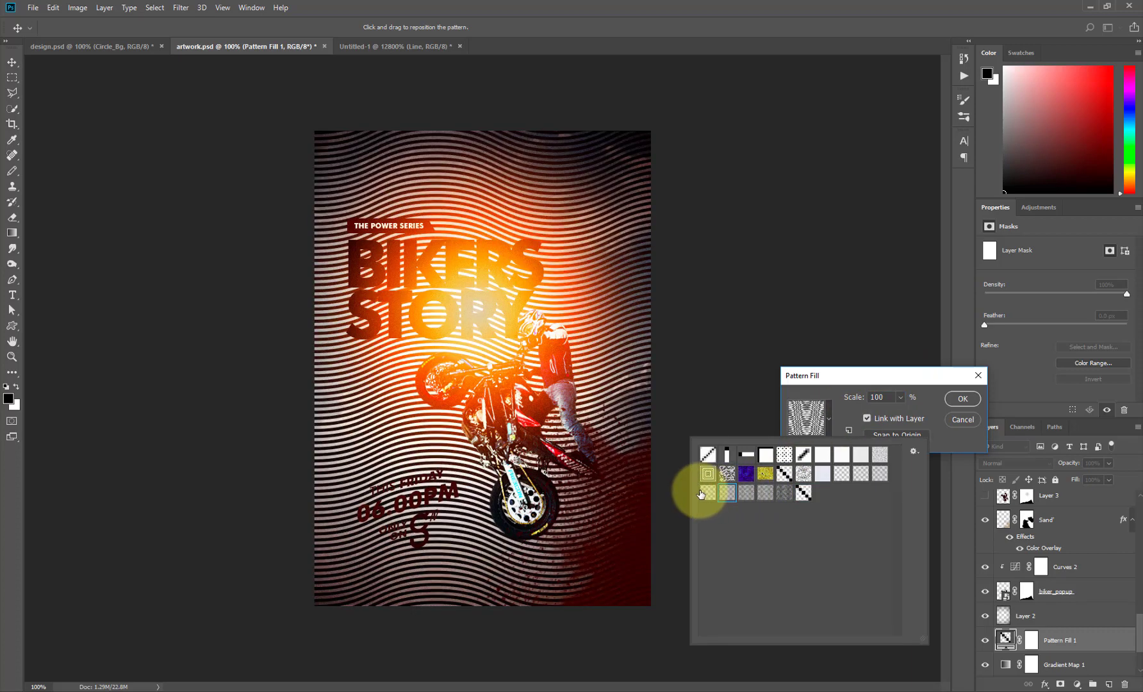
pyautogui.click(784, 474)
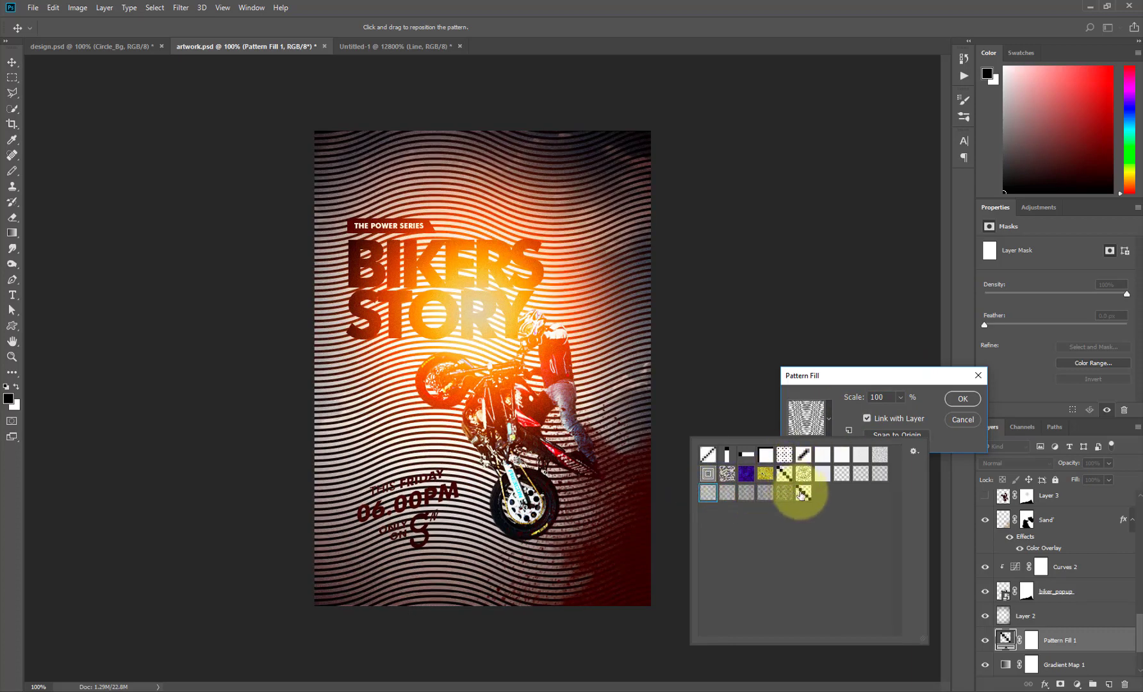
pyautogui.click(804, 493)
pyautogui.click(765, 493)
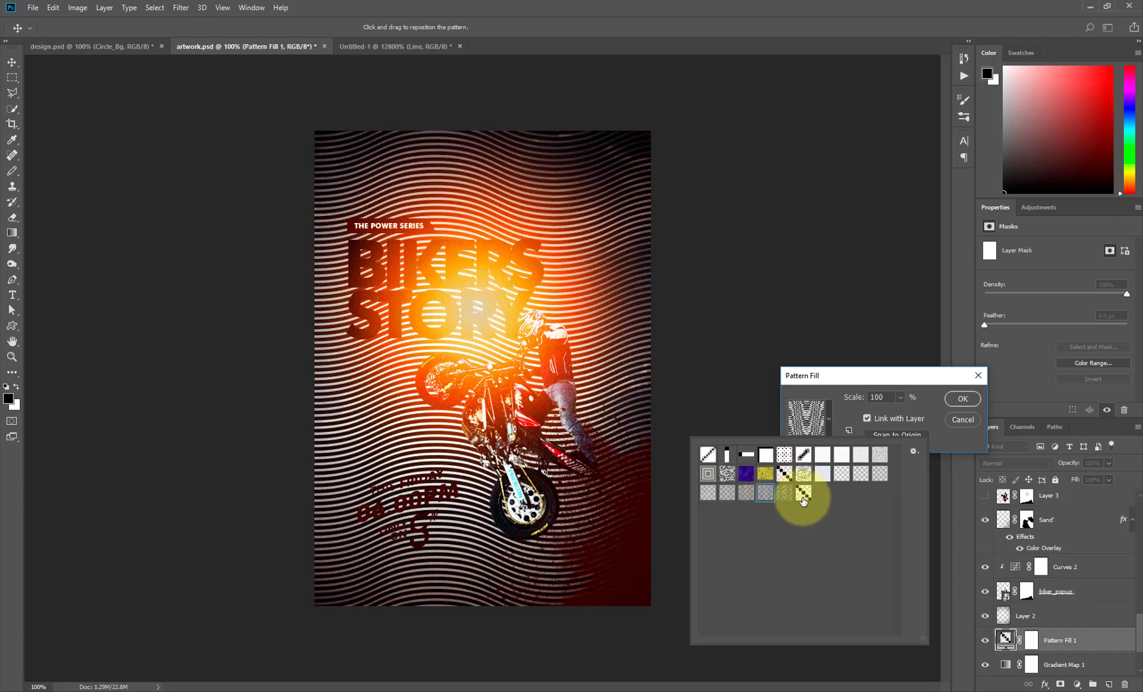
pyautogui.click(805, 495)
pyautogui.click(850, 377)
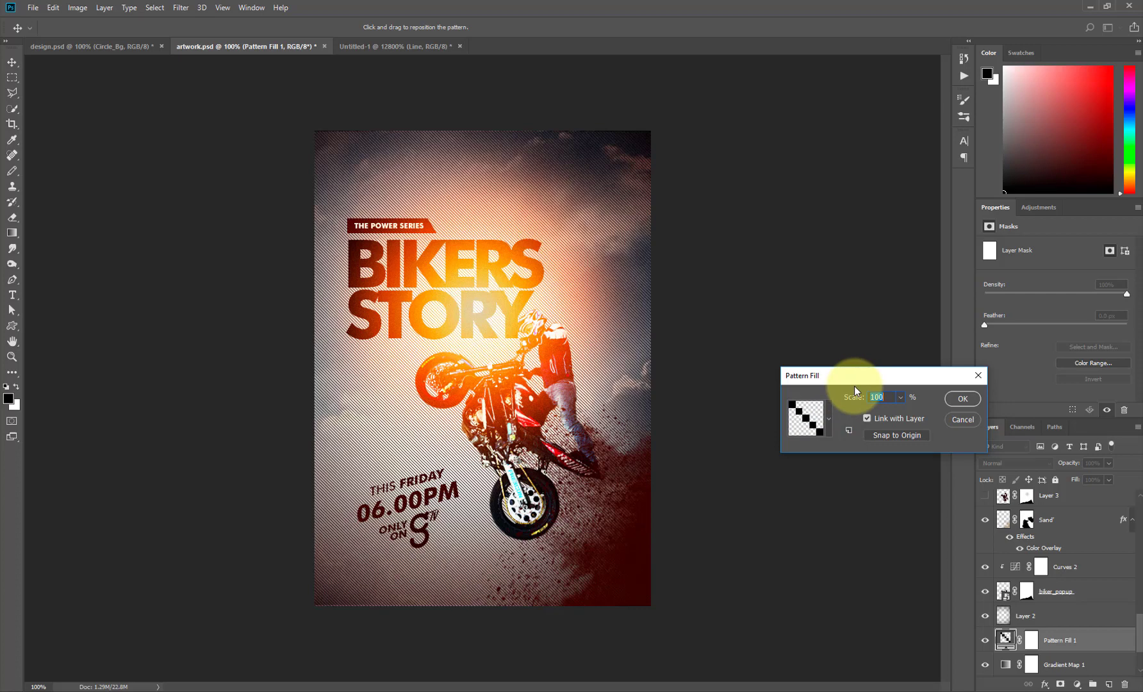
pyautogui.click(962, 398)
pyautogui.press('p')
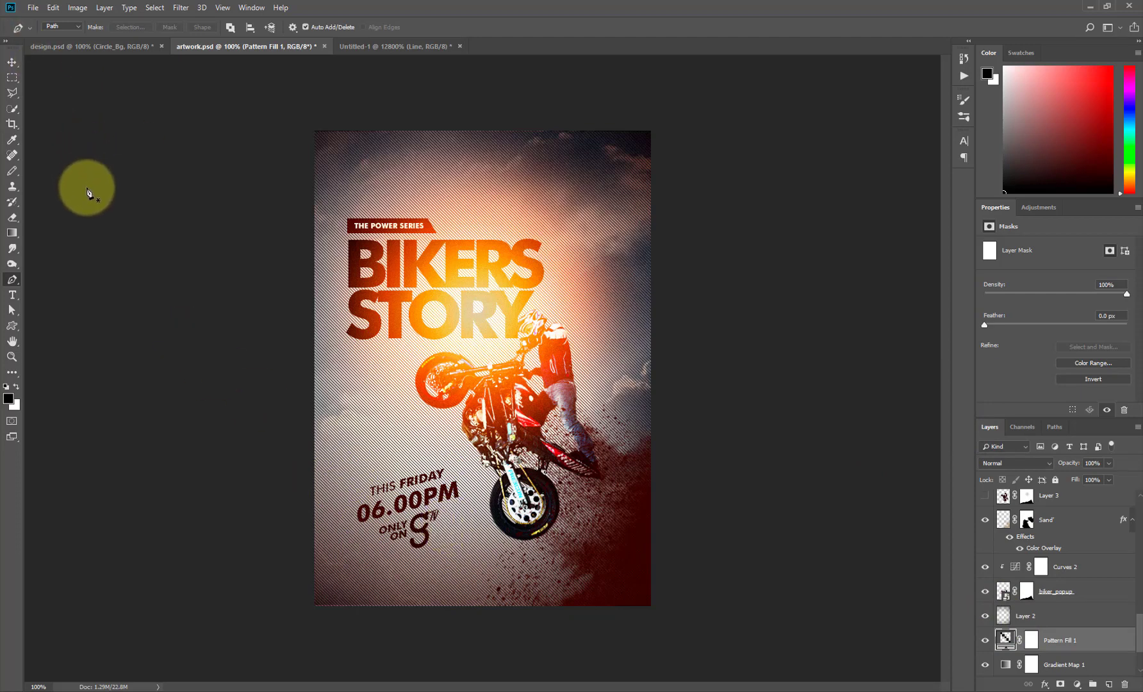
# - Choose the Brush Tool from the pencil group and pick the 50 px soft round tip at 1% spacing
pyautogui.press('b')
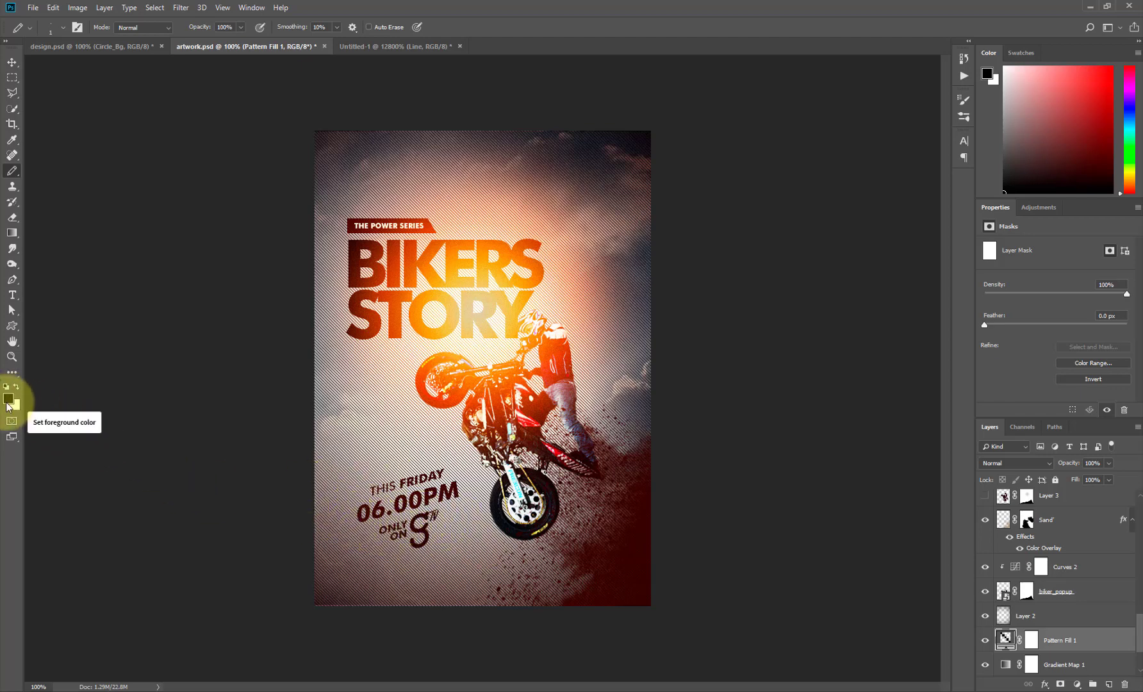
pyautogui.click(76, 27)
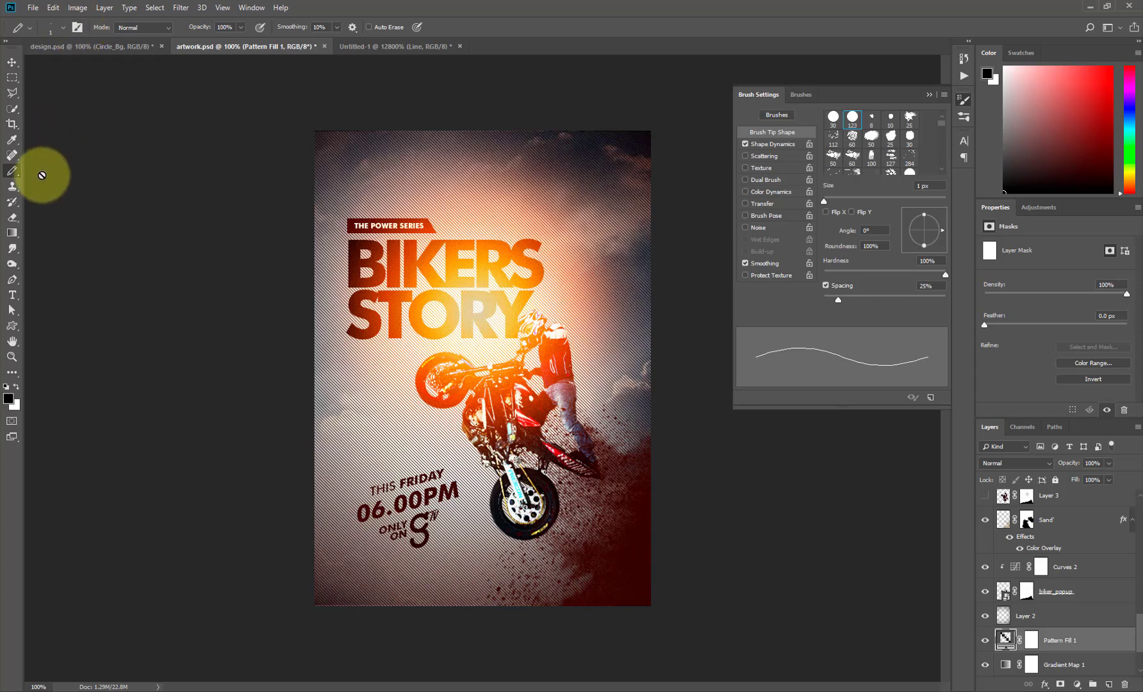
pyautogui.rightClick(12, 170)
pyautogui.click(57, 187)
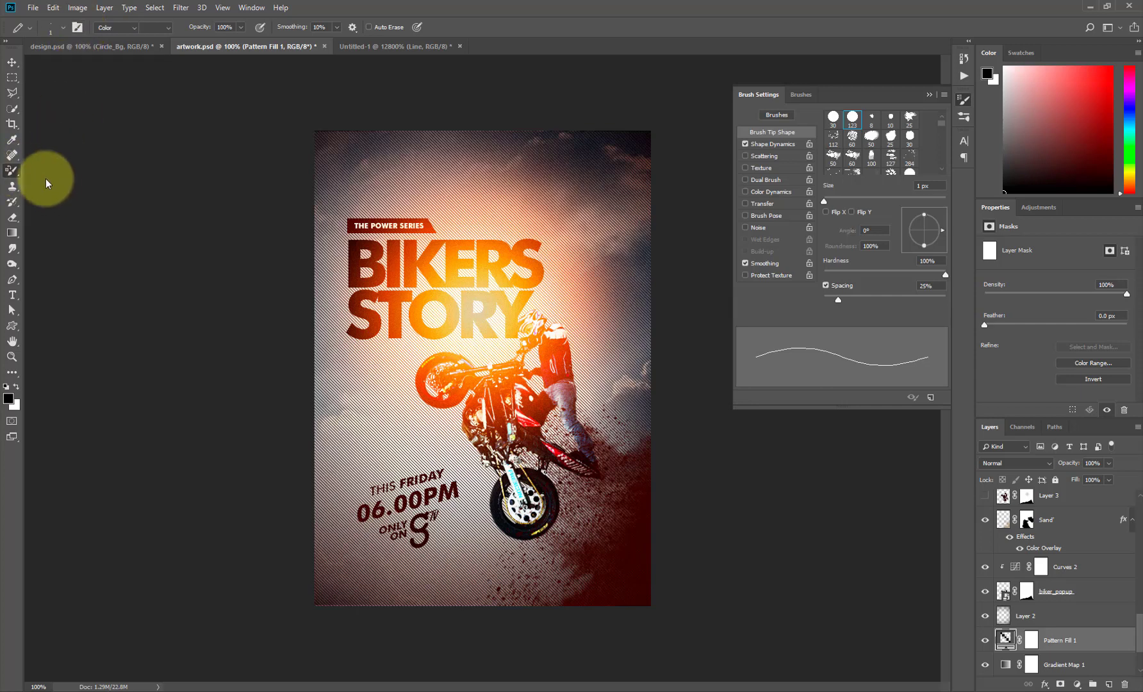
pyautogui.rightClick(11, 177)
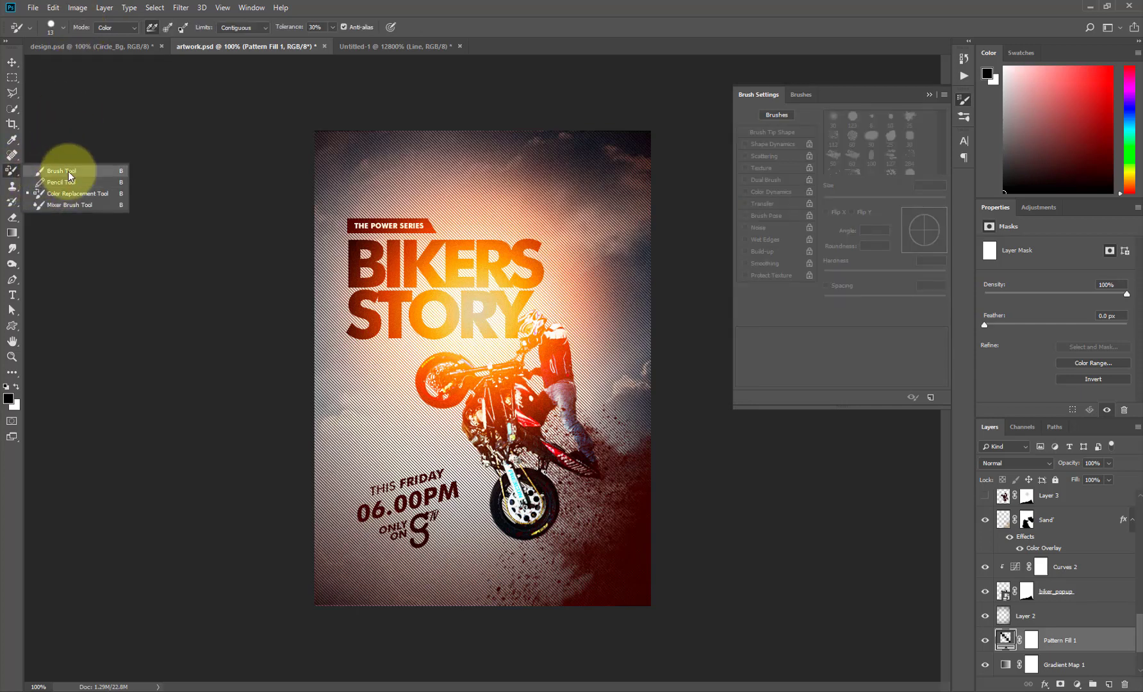
pyautogui.click(64, 171)
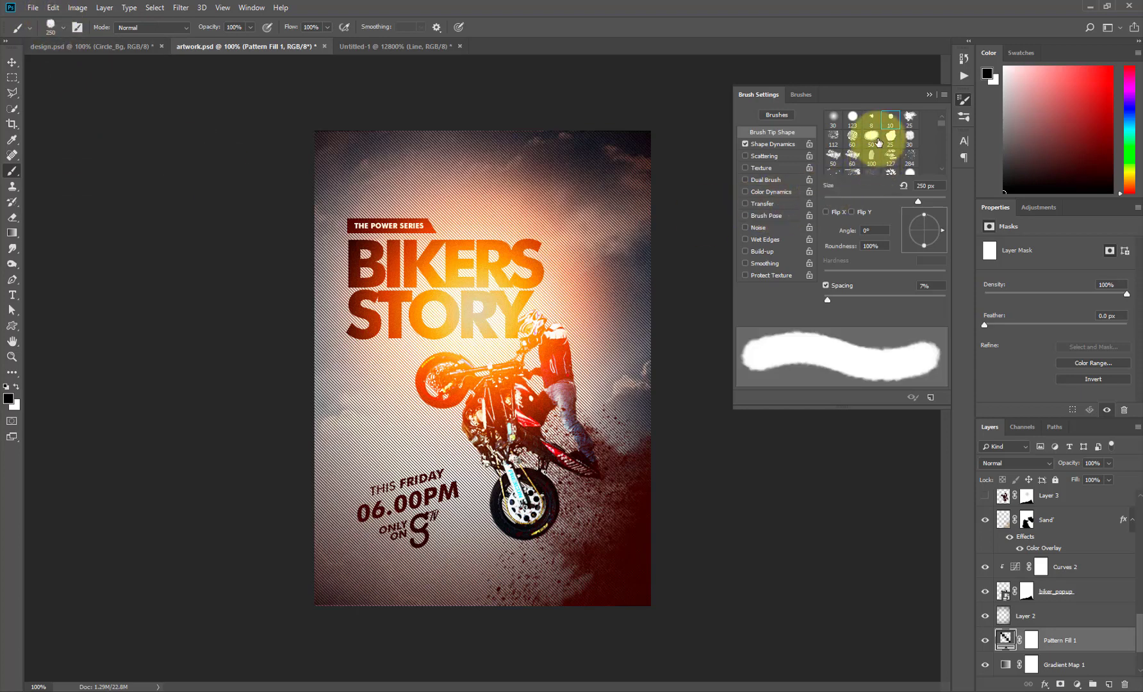
pyautogui.click(871, 138)
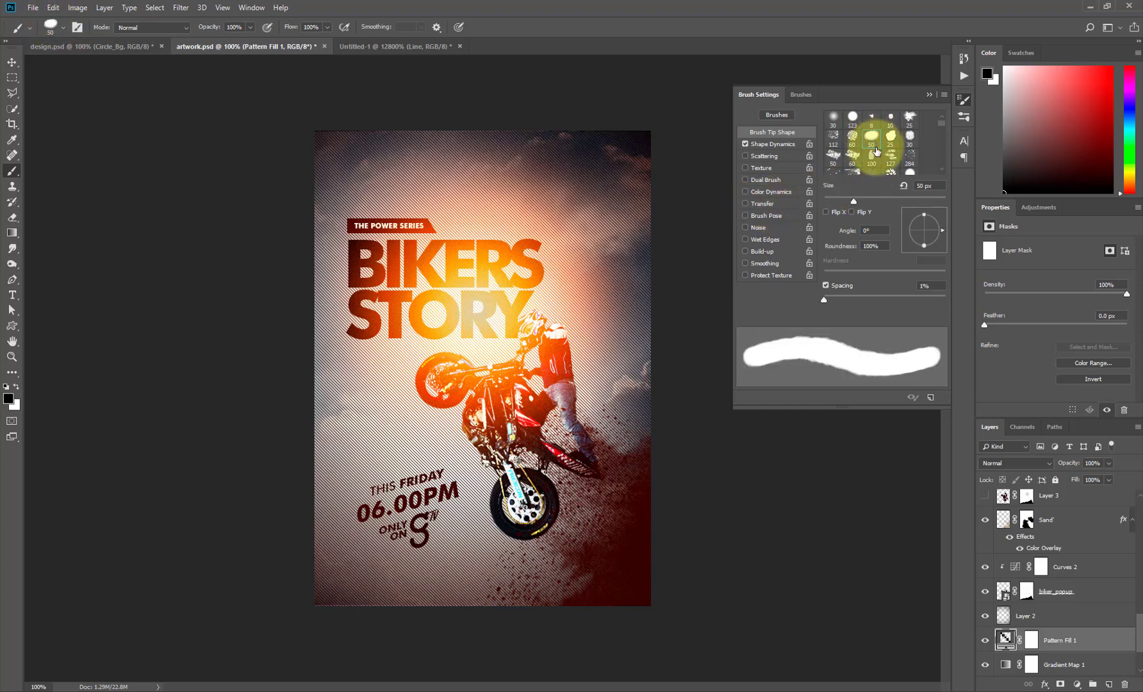
pyautogui.click(928, 94)
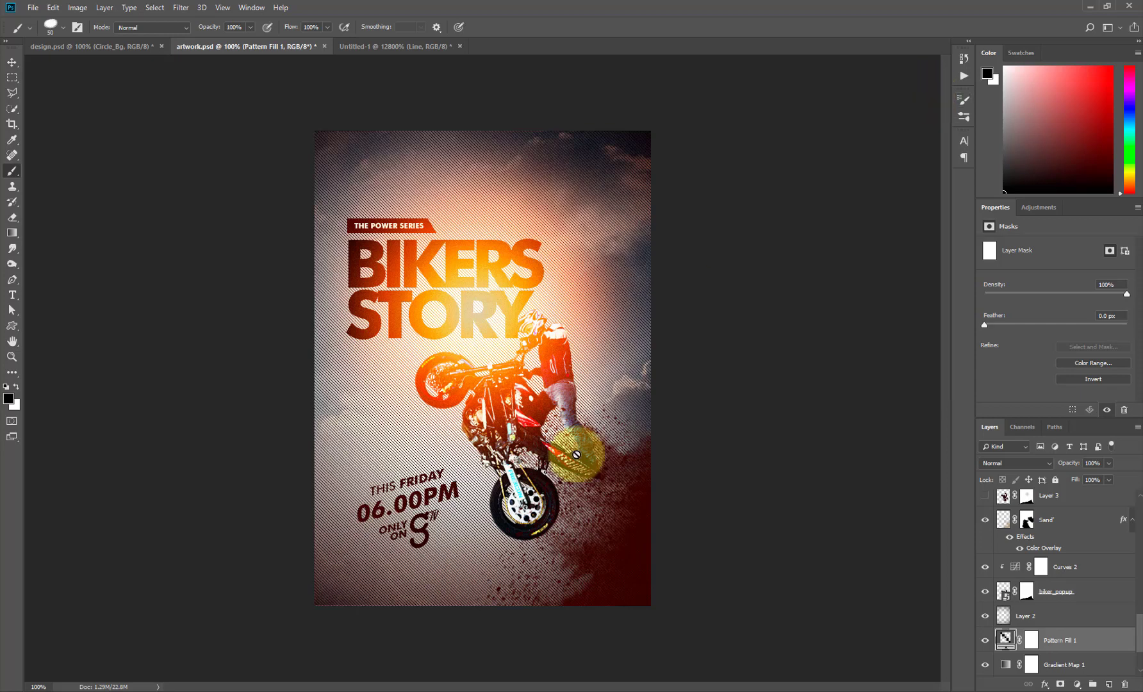
# - Paint black on Pattern Fill 1's mask to clear stripes behind the 'THIS FRIDAY 06.00PM' badge
pyautogui.click(1031, 642)
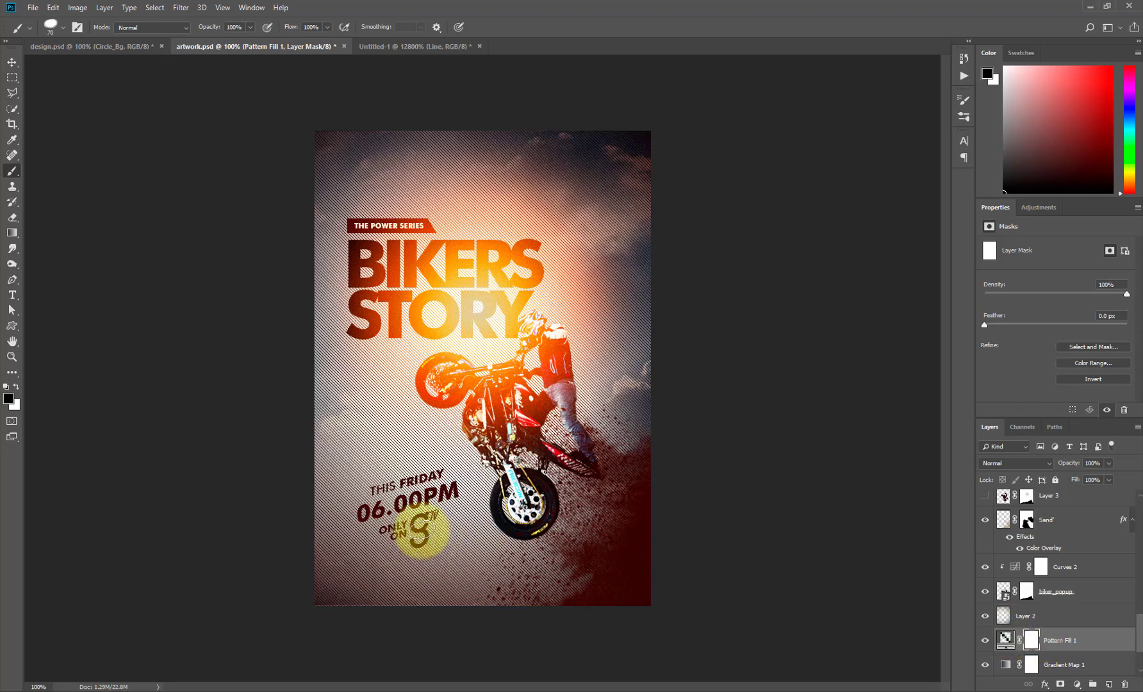
pyautogui.press(']')
pyautogui.press(']')
pyautogui.press(']')
pyautogui.press(']')
pyautogui.press(']')
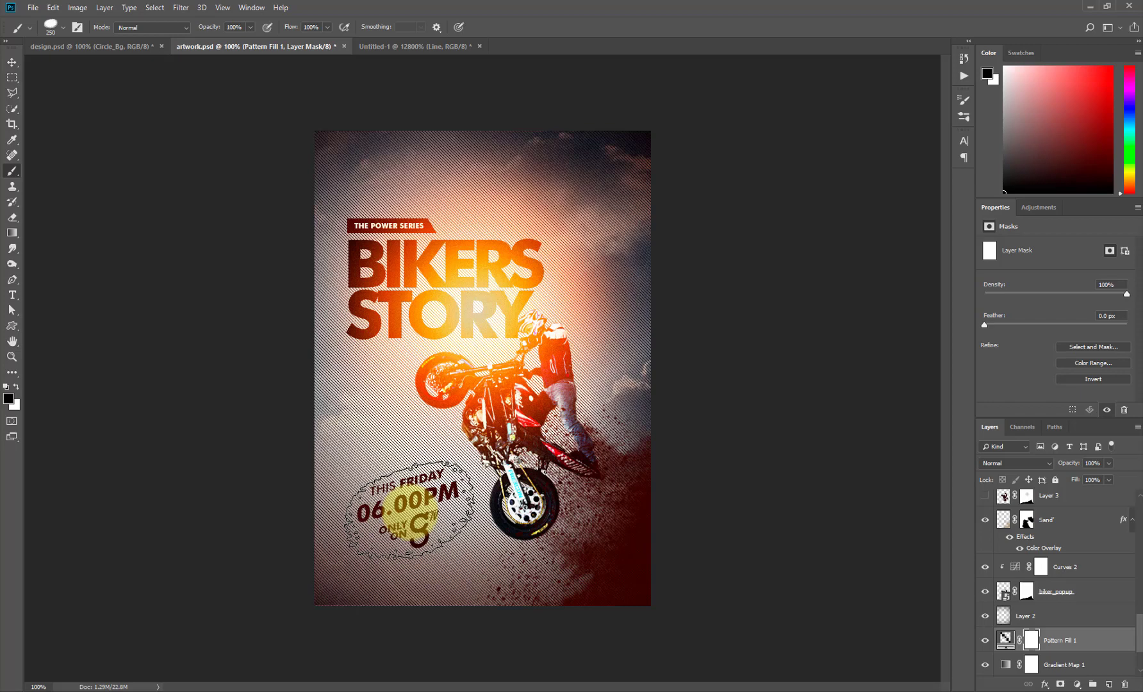
pyautogui.click(410, 509)
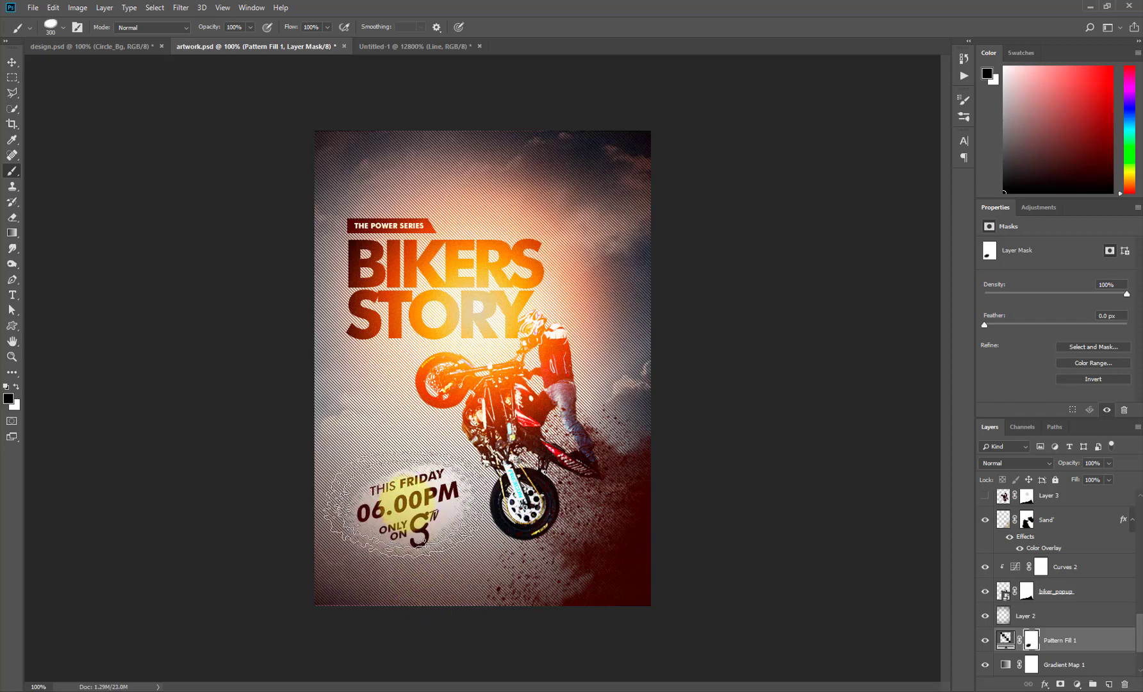
pyautogui.press(']')
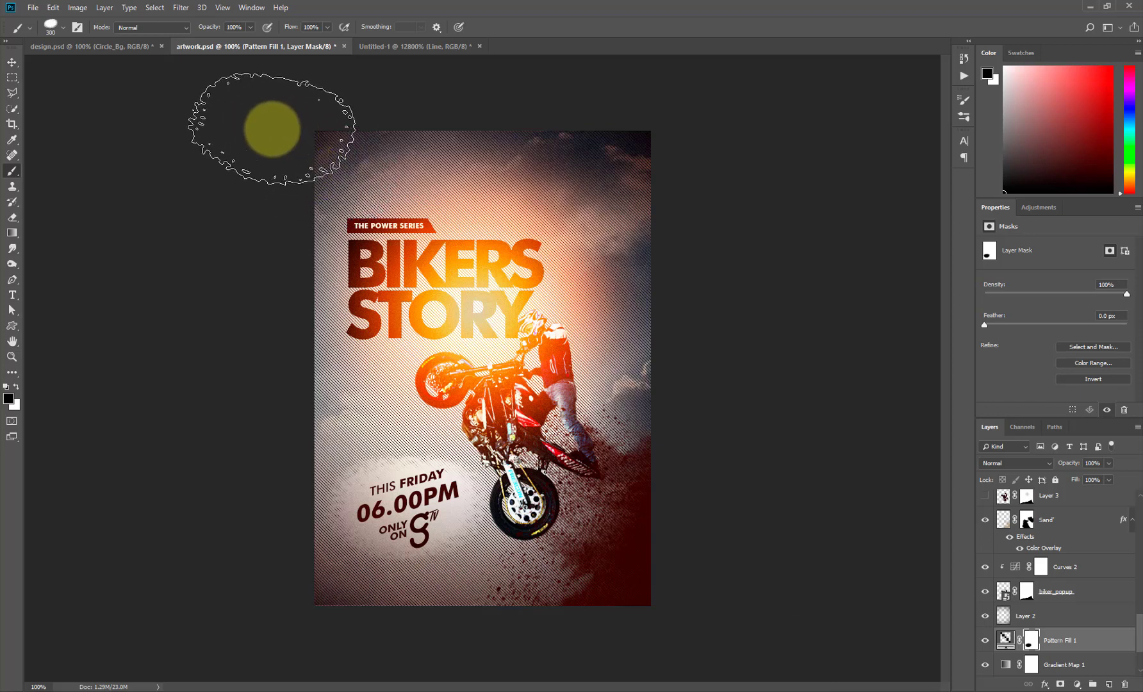
# - On the Urban Youth design.psd, delete the old Pattern Fill 1 layer and select Layer 2
pyautogui.click(64, 52)
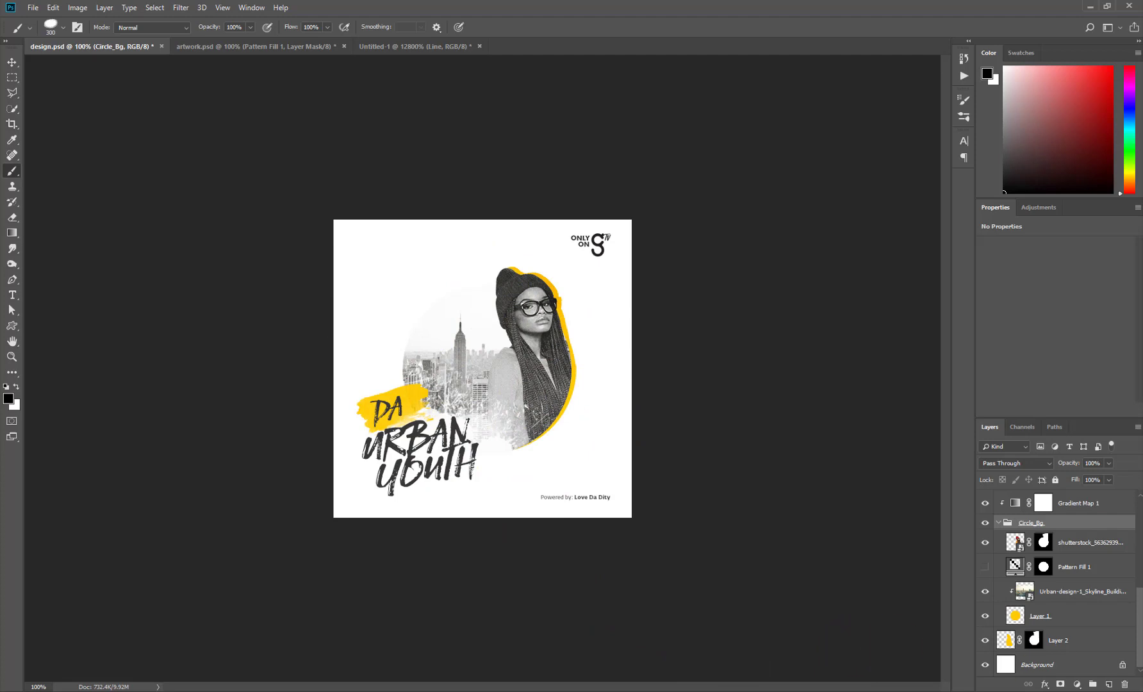
pyautogui.moveTo(1097, 557); pyautogui.dragTo(1126, 684)
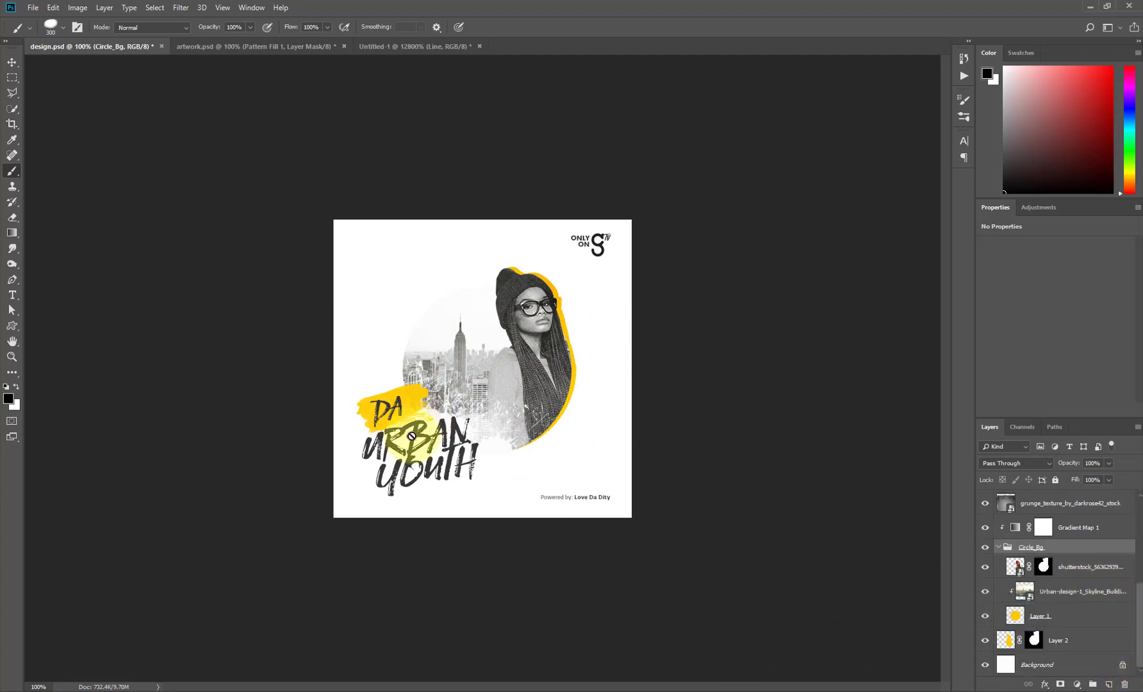
pyautogui.click(1043, 591)
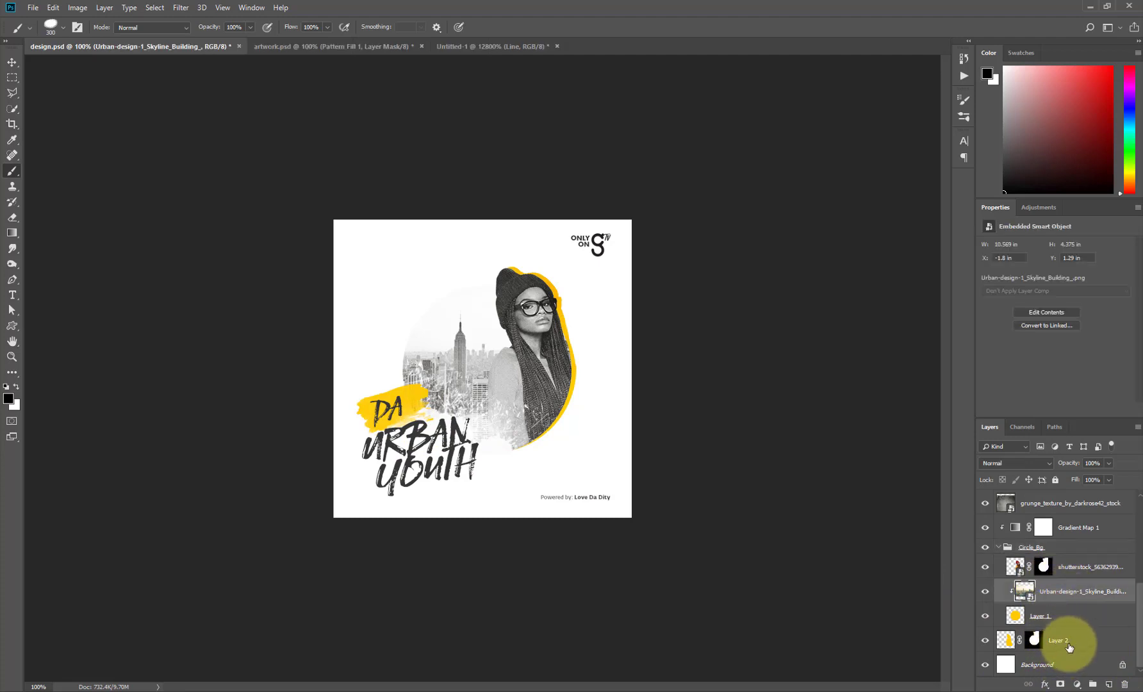
pyautogui.click(1054, 640)
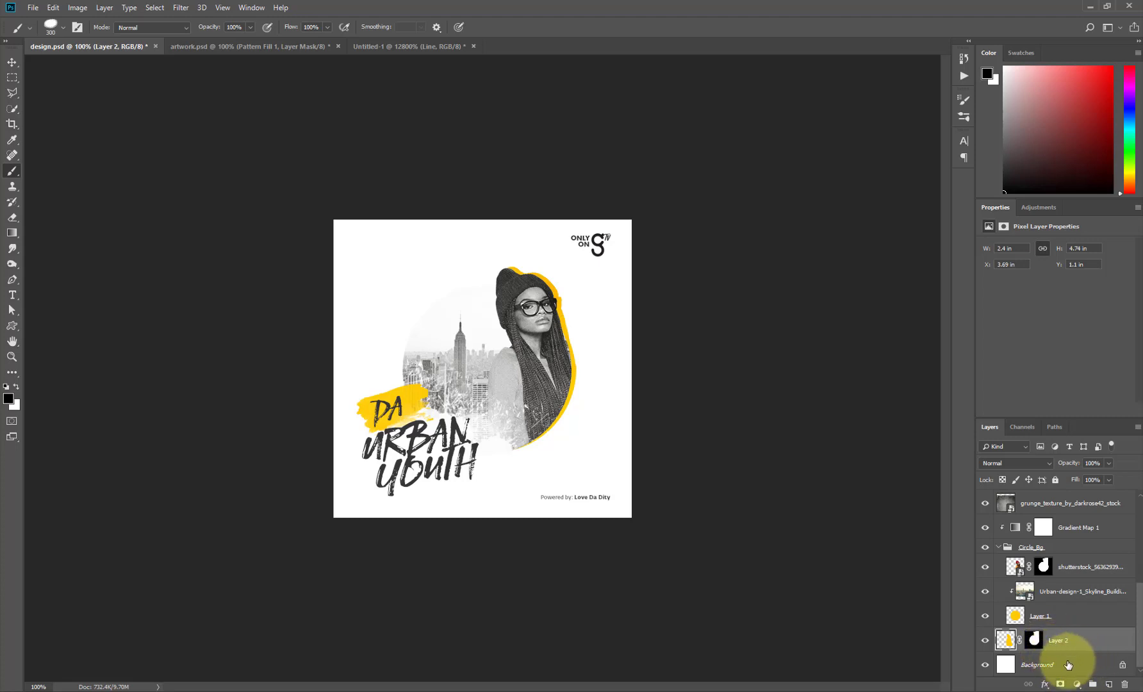
# - Add a diagonal-line Pattern Fill at 100% scale and move it above Urban-design-1_Skyline
pyautogui.click(1076, 683)
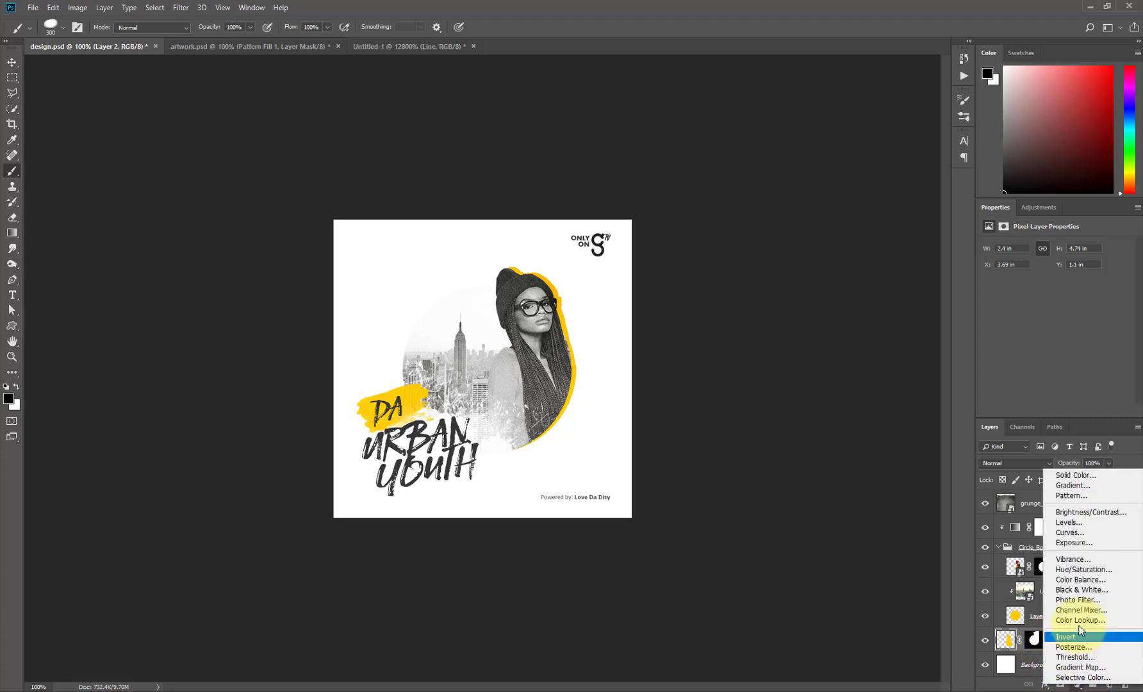
pyautogui.click(1079, 498)
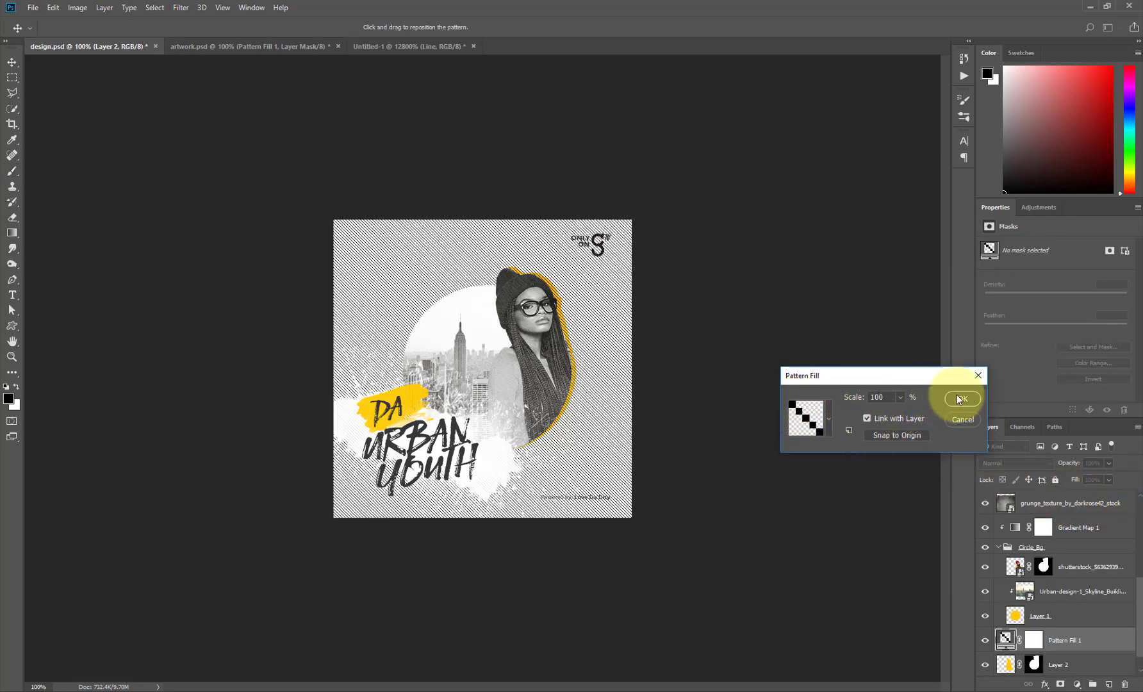
pyautogui.click(961, 399)
pyautogui.press('b')
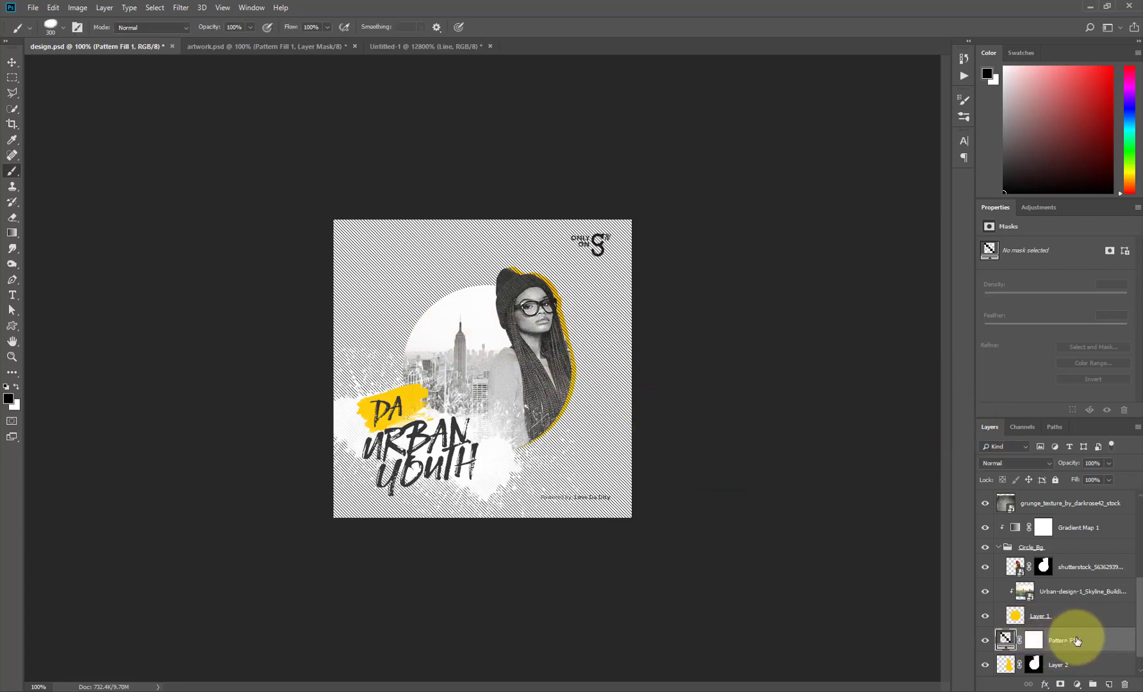
pyautogui.moveTo(1075, 640)
pyautogui.mouseDown()
pyautogui.moveTo(1071, 578)
pyautogui.moveTo(1034, 591)
pyautogui.mouseUp()
pyautogui.click(481, 385)
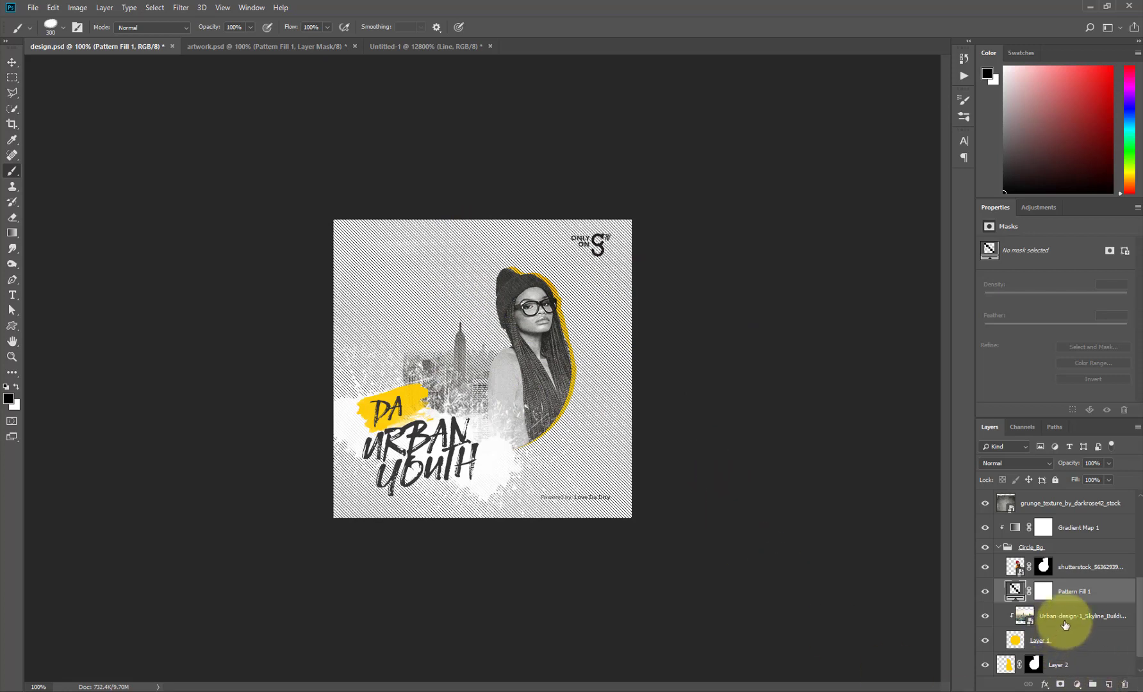
# - Load Layer 1's circle as a selection and fill the inverse black on Pattern Fill 1's mask
pyautogui.scroll(-1, 1083, 588)
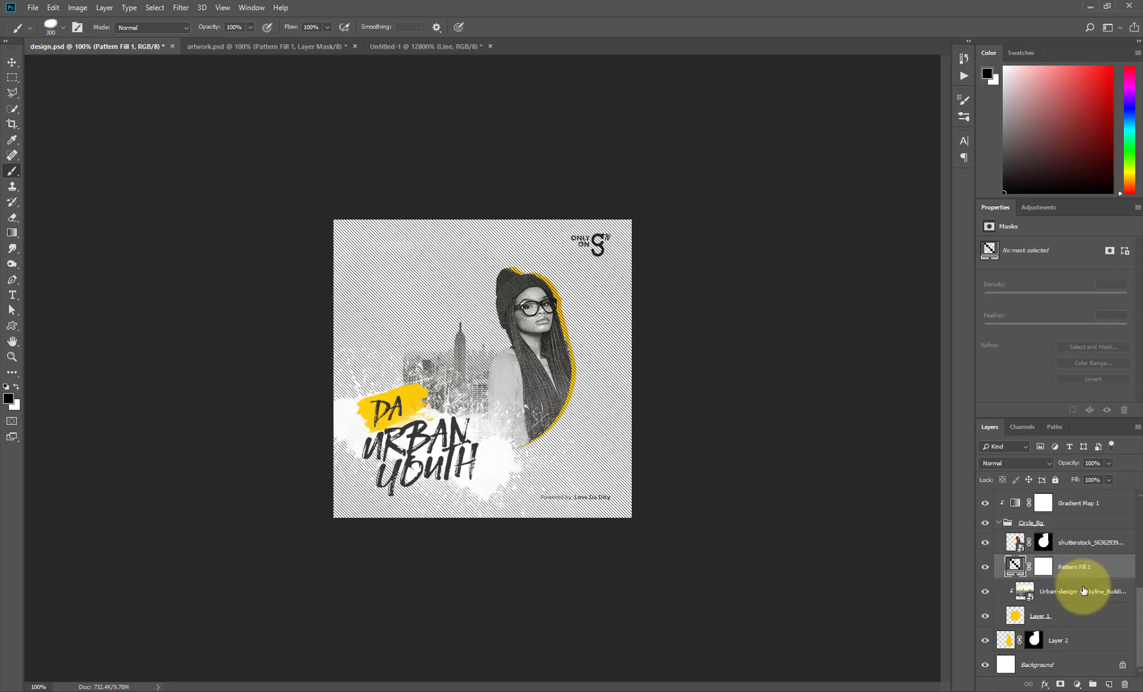
pyautogui.keyDown('ctrl'); pyautogui.click(1016, 616); pyautogui.keyUp('ctrl')
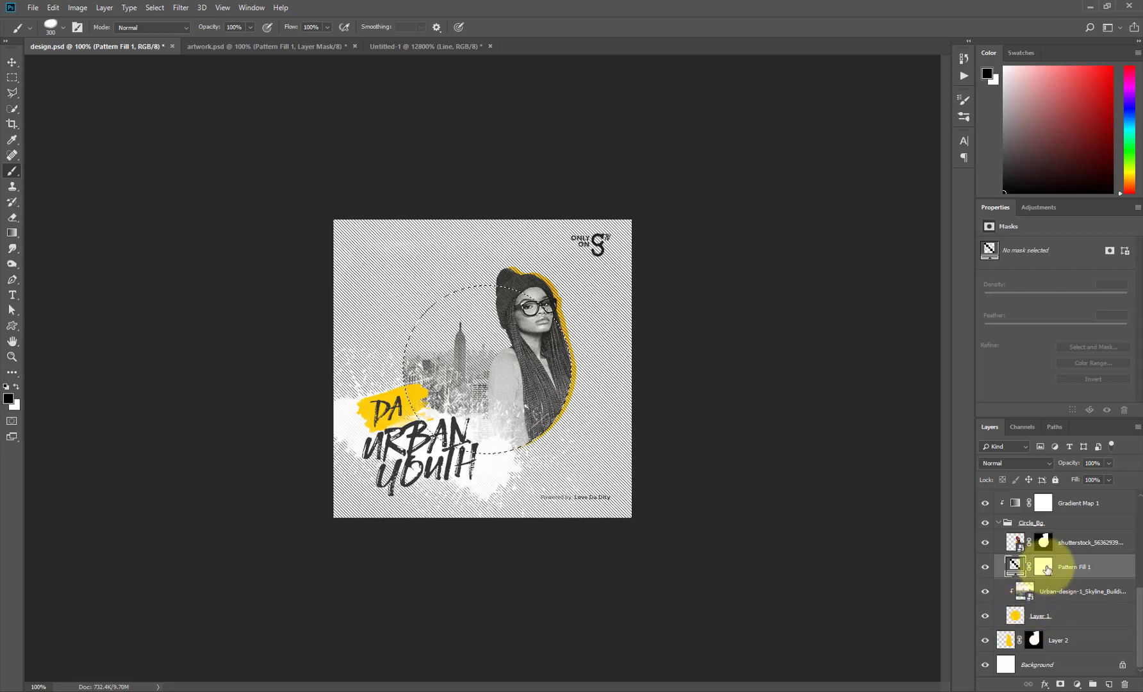
pyautogui.click(1044, 567)
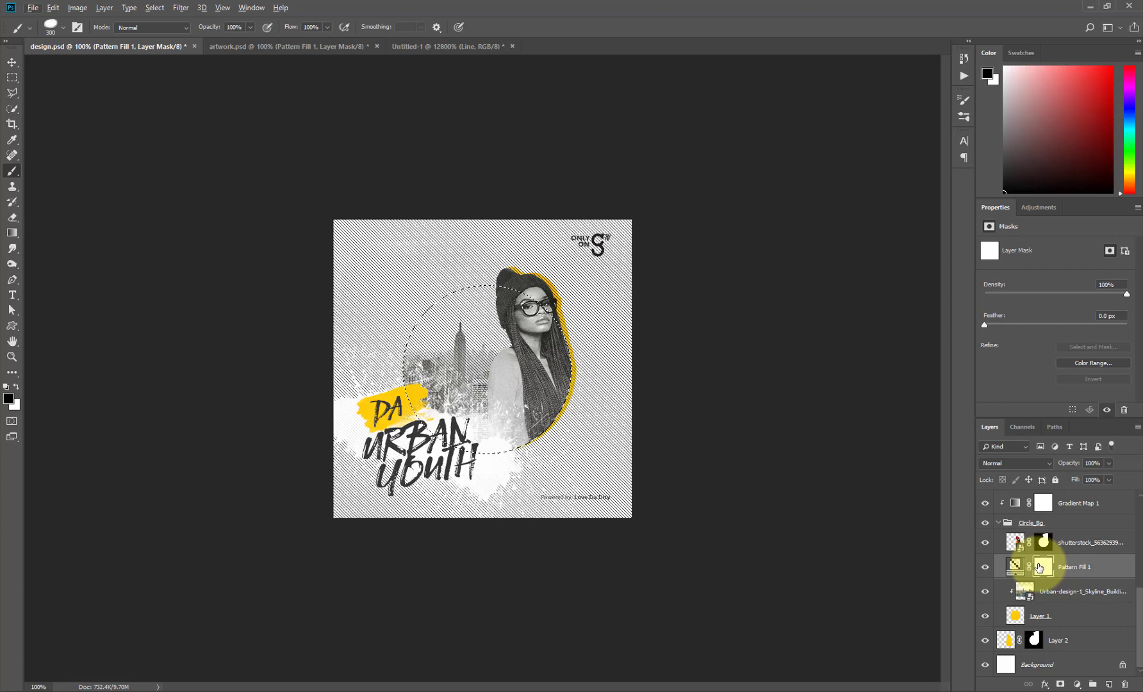
pyautogui.hotkey('alt', 'BackSpace')
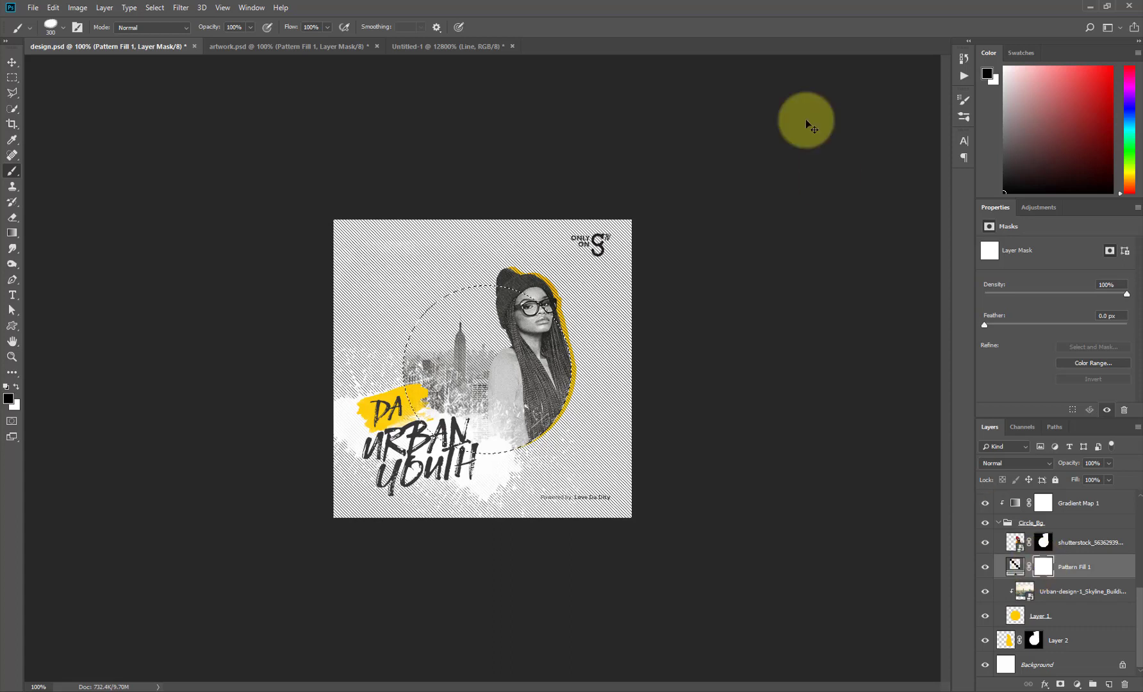
pyautogui.click(160, 7)
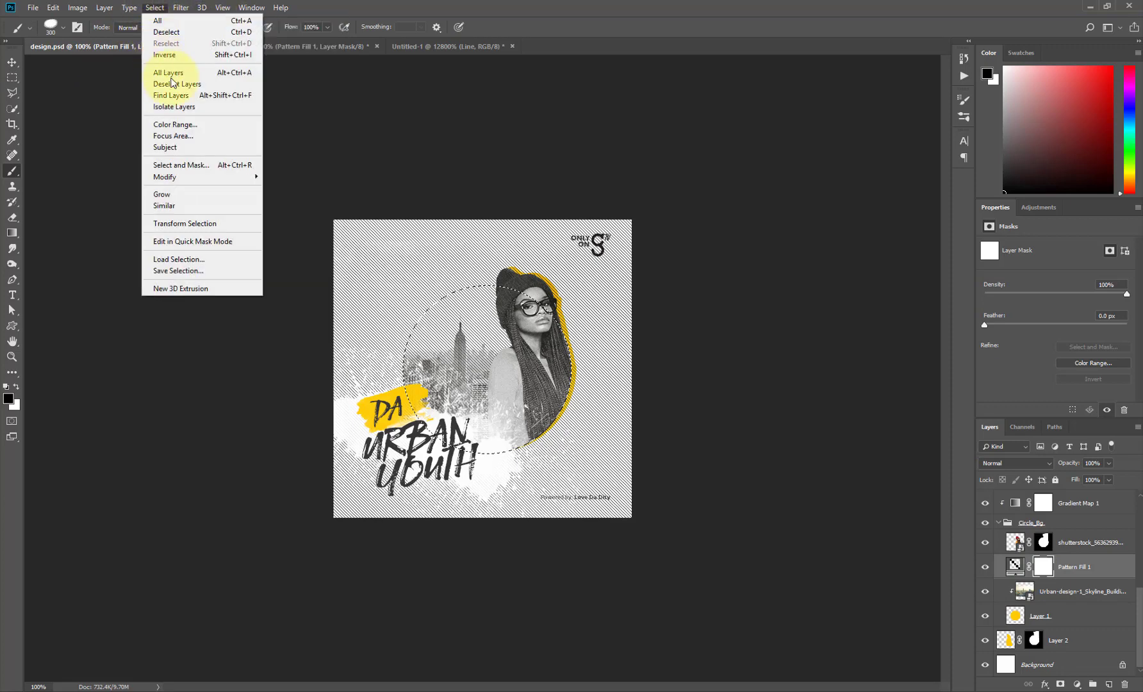
pyautogui.click(184, 58)
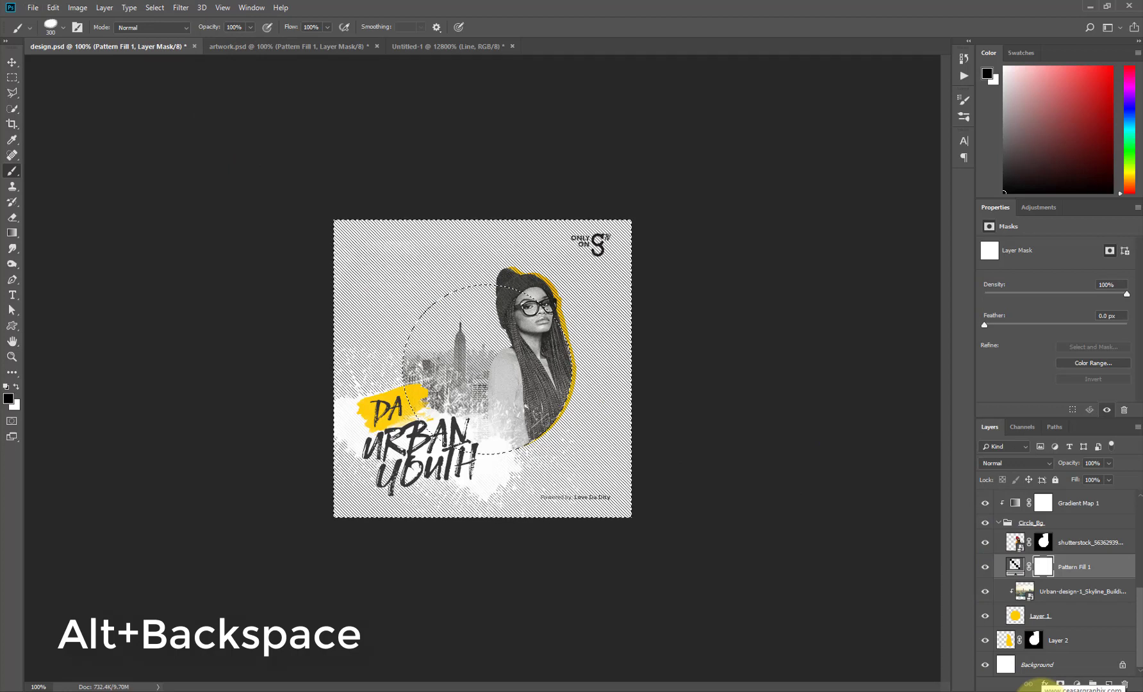
pyautogui.hotkey('alt', 'BackSpace')
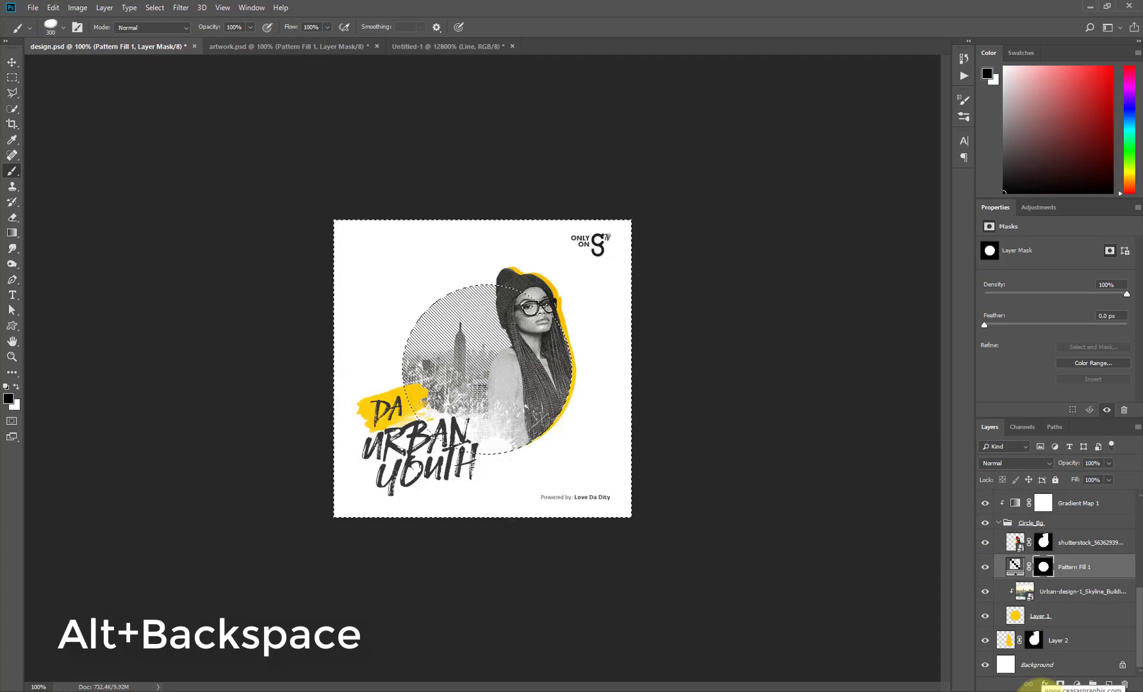
pyautogui.hotkey('ctrl', 'd')
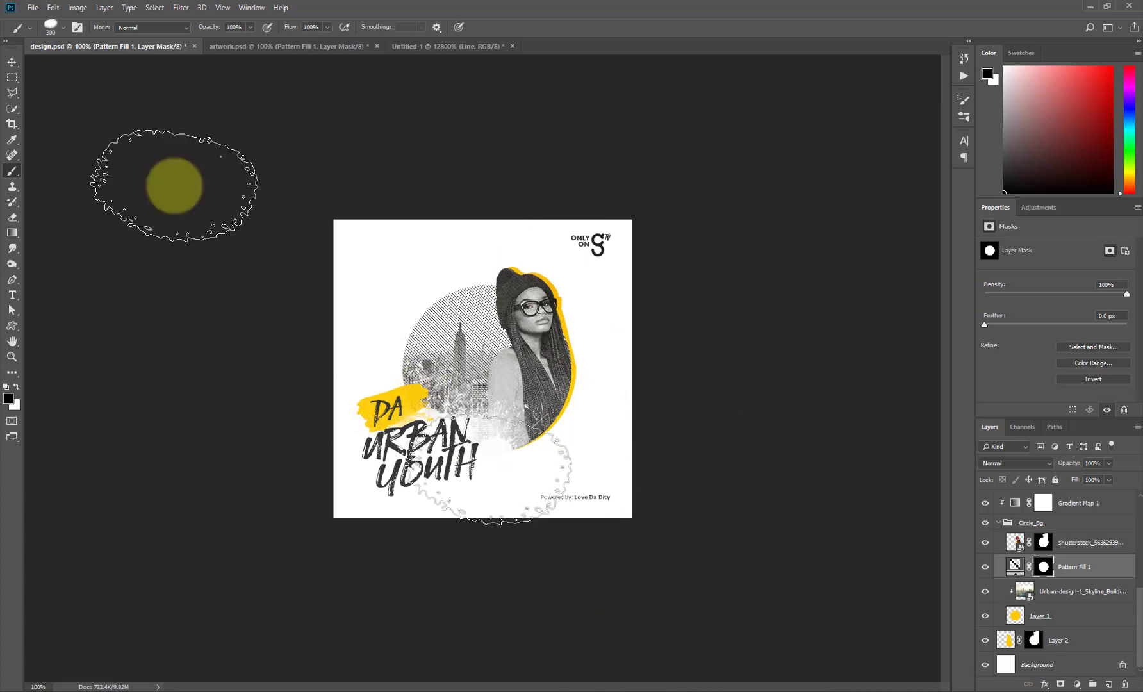
pyautogui.click(12, 62)
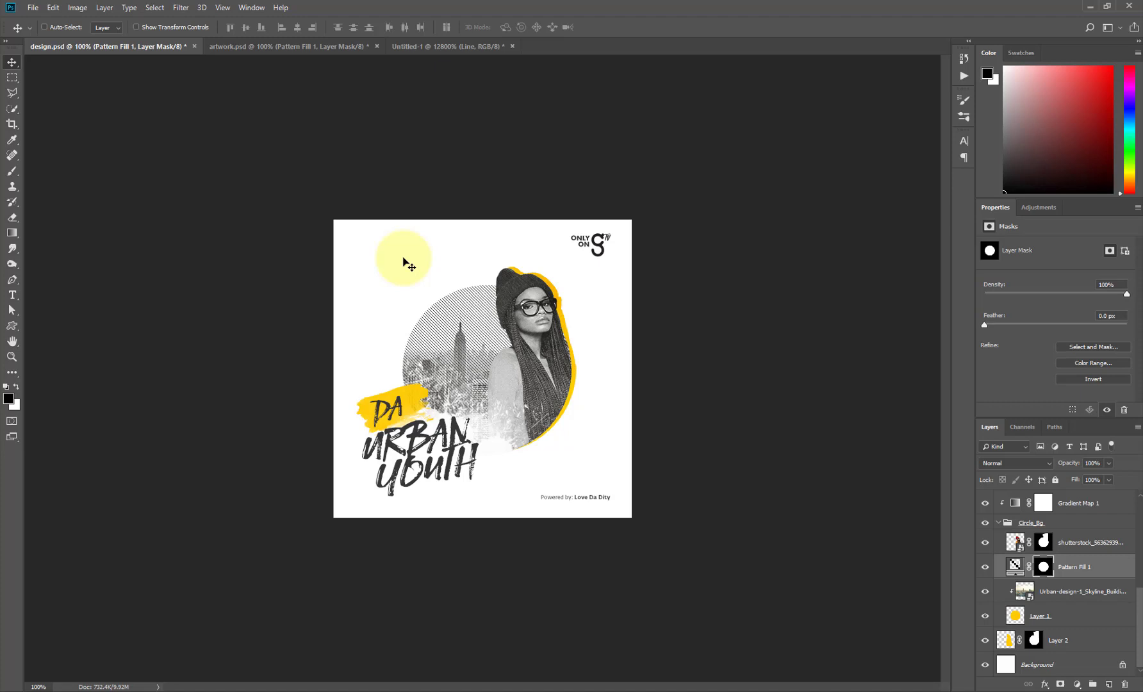
pyautogui.moveTo(403, 261); pyautogui.dragTo(418, 321)
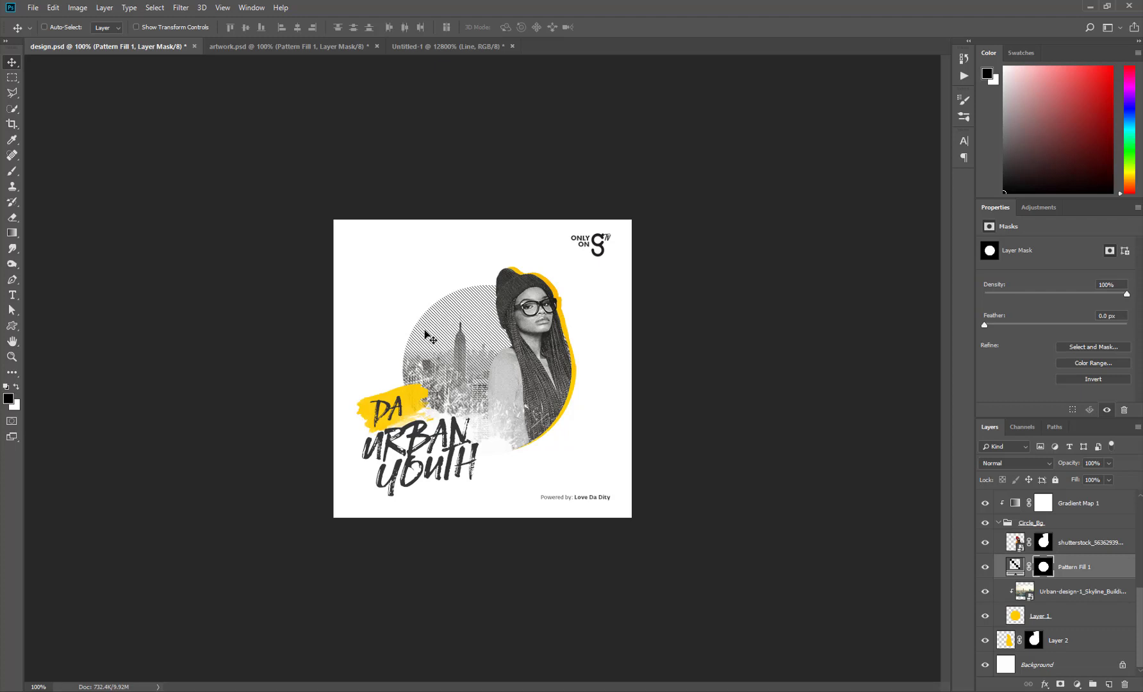